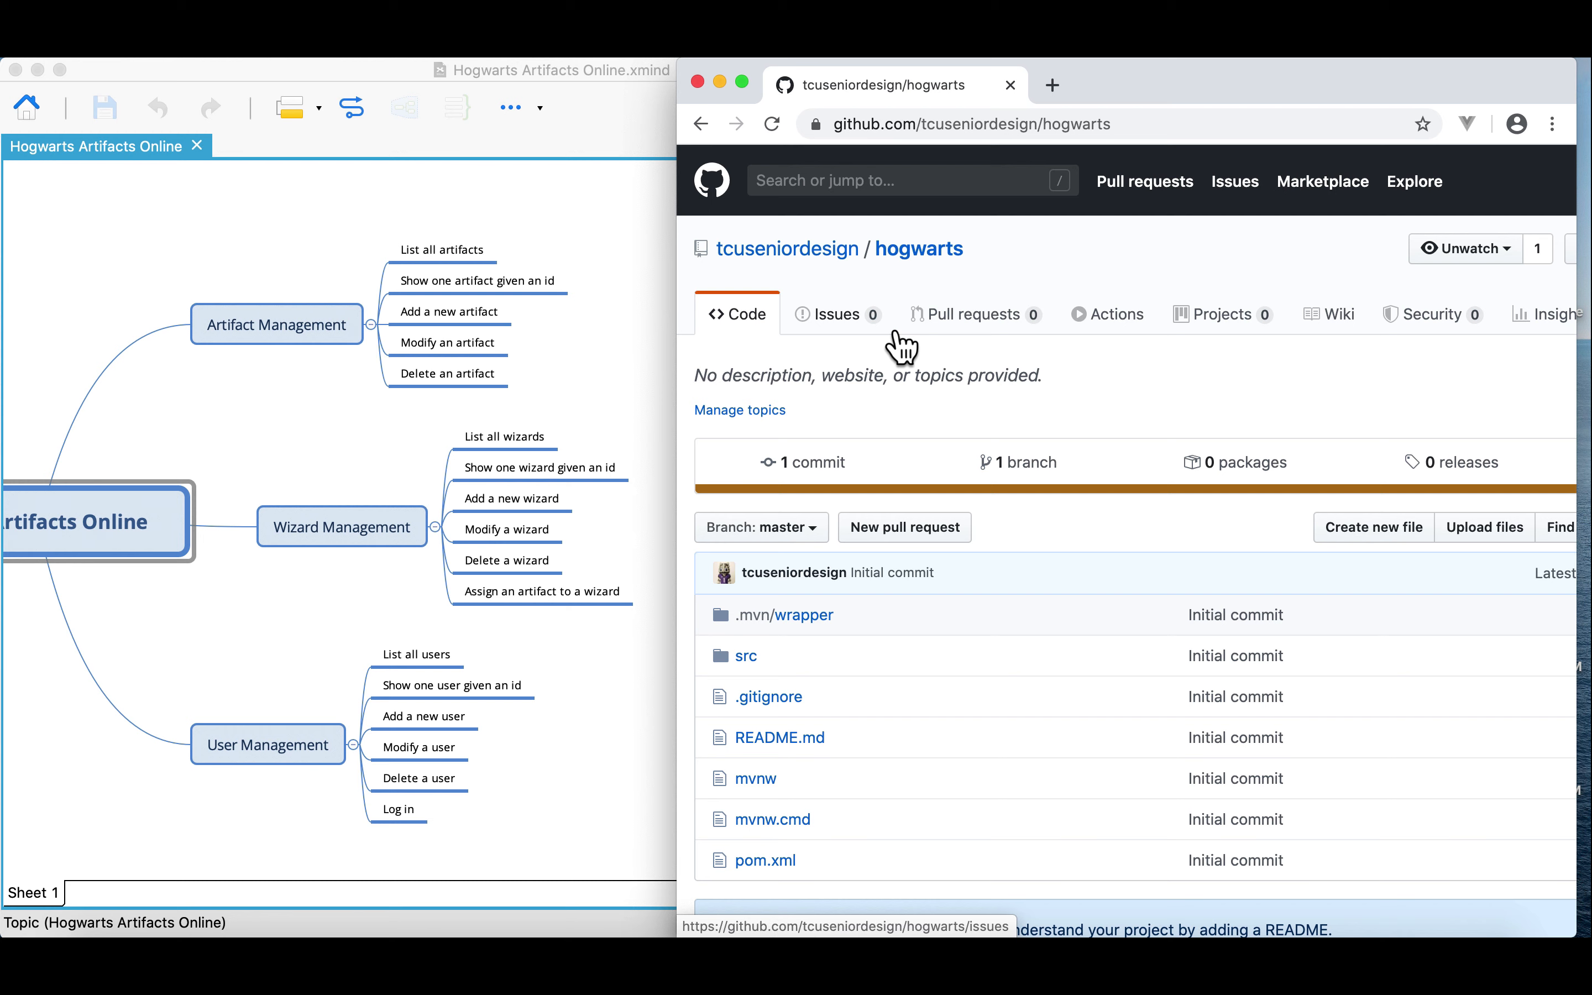
- Create an issue titled "Artifacts CRUD" in the hogwarts repository, assigned to yourself, with the description left empty
click(839, 315)
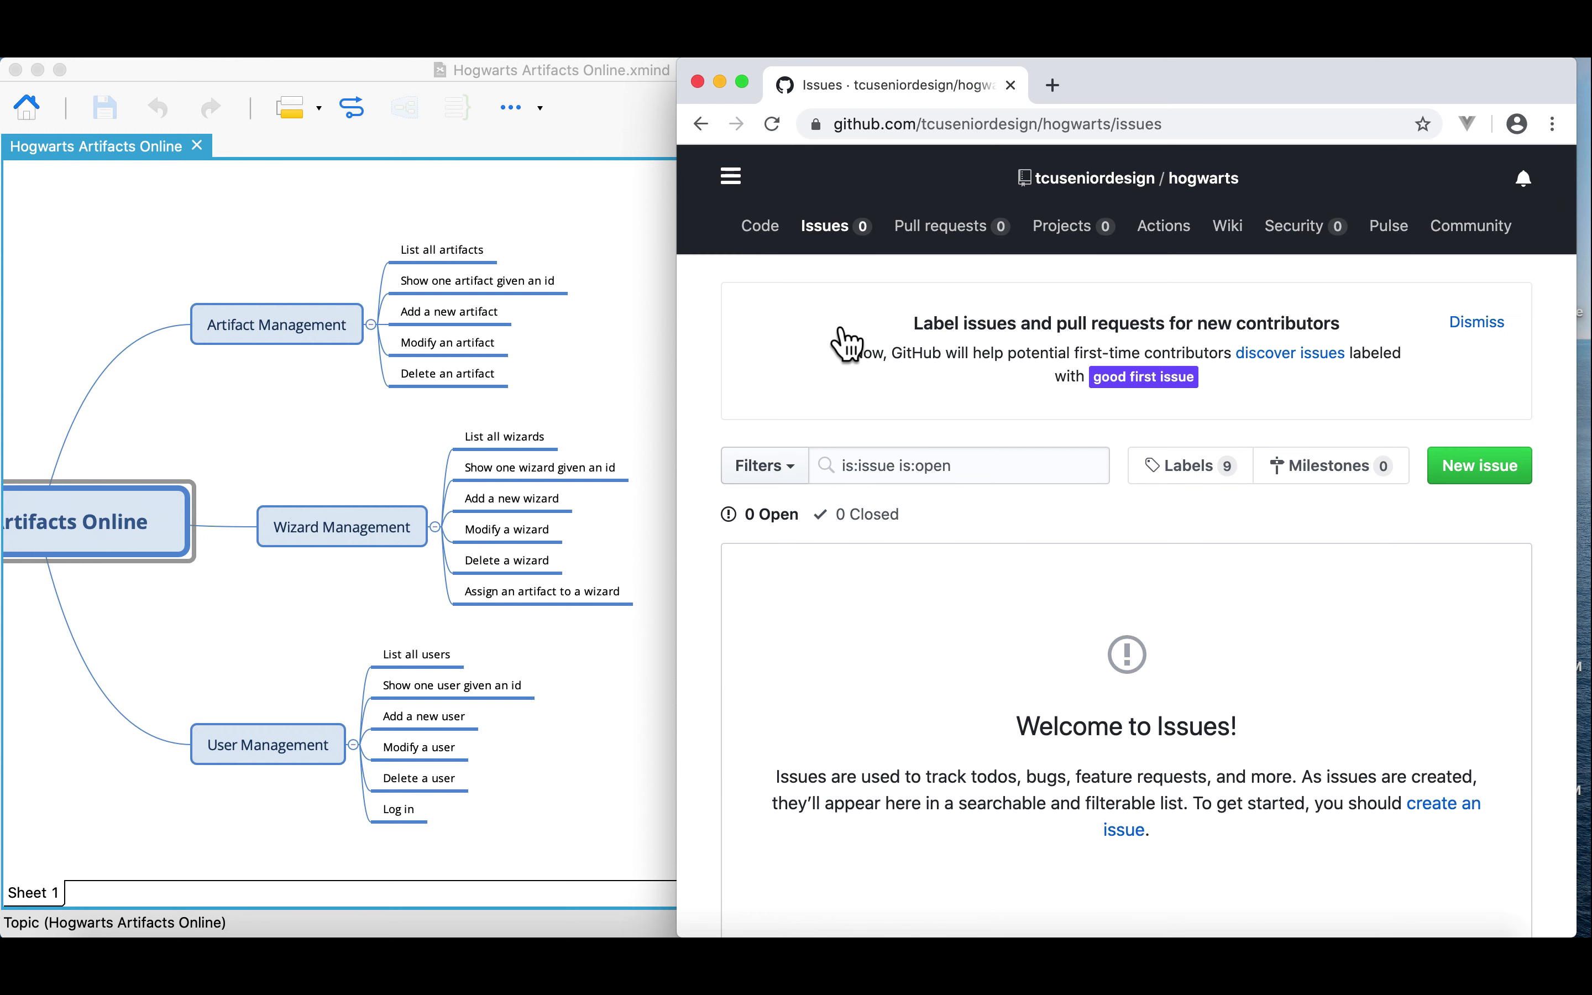
scroll(1056, 522, down, 3)
scroll(1055, 522, down, 2)
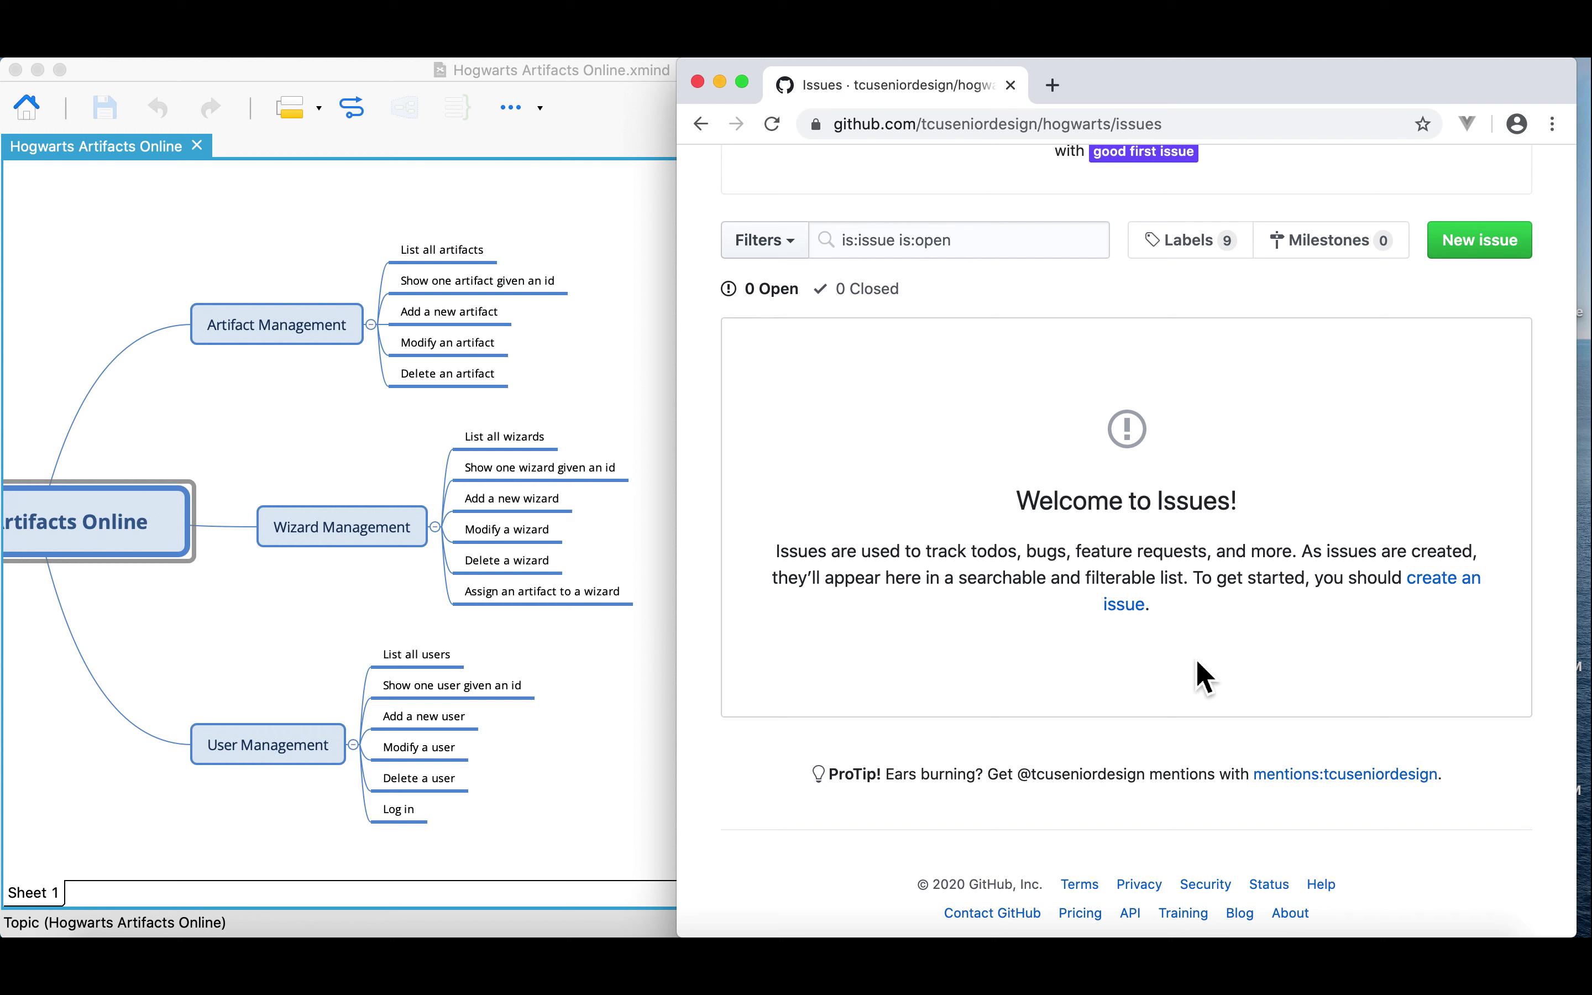
scroll(1204, 678, up, 5)
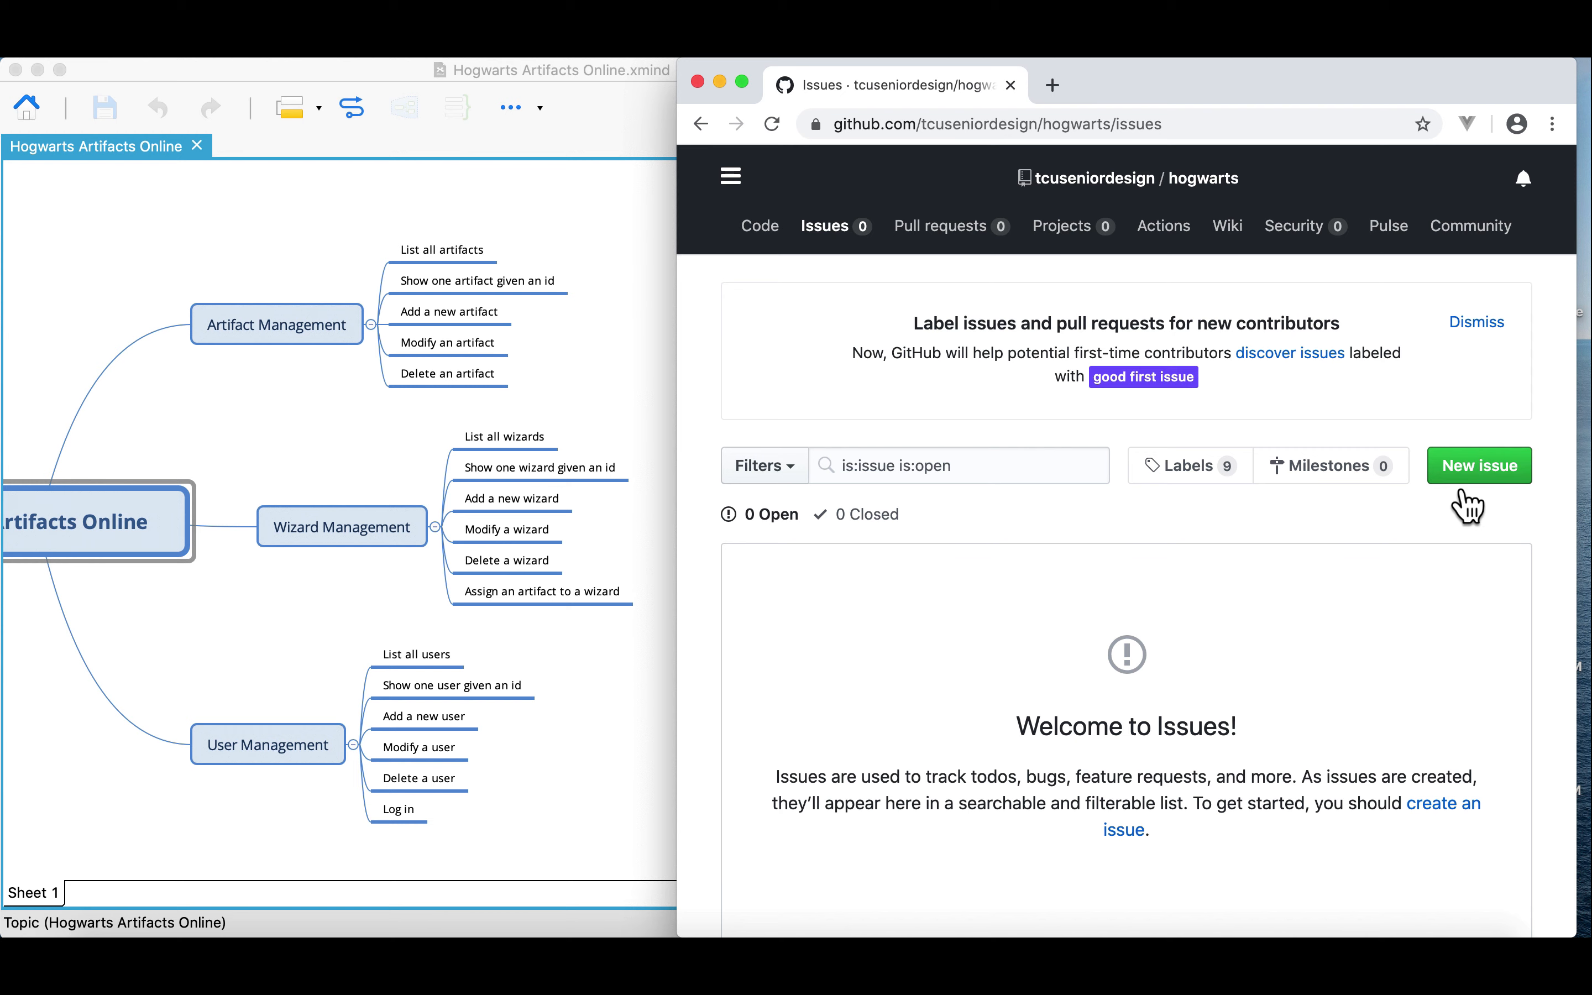
click(1477, 479)
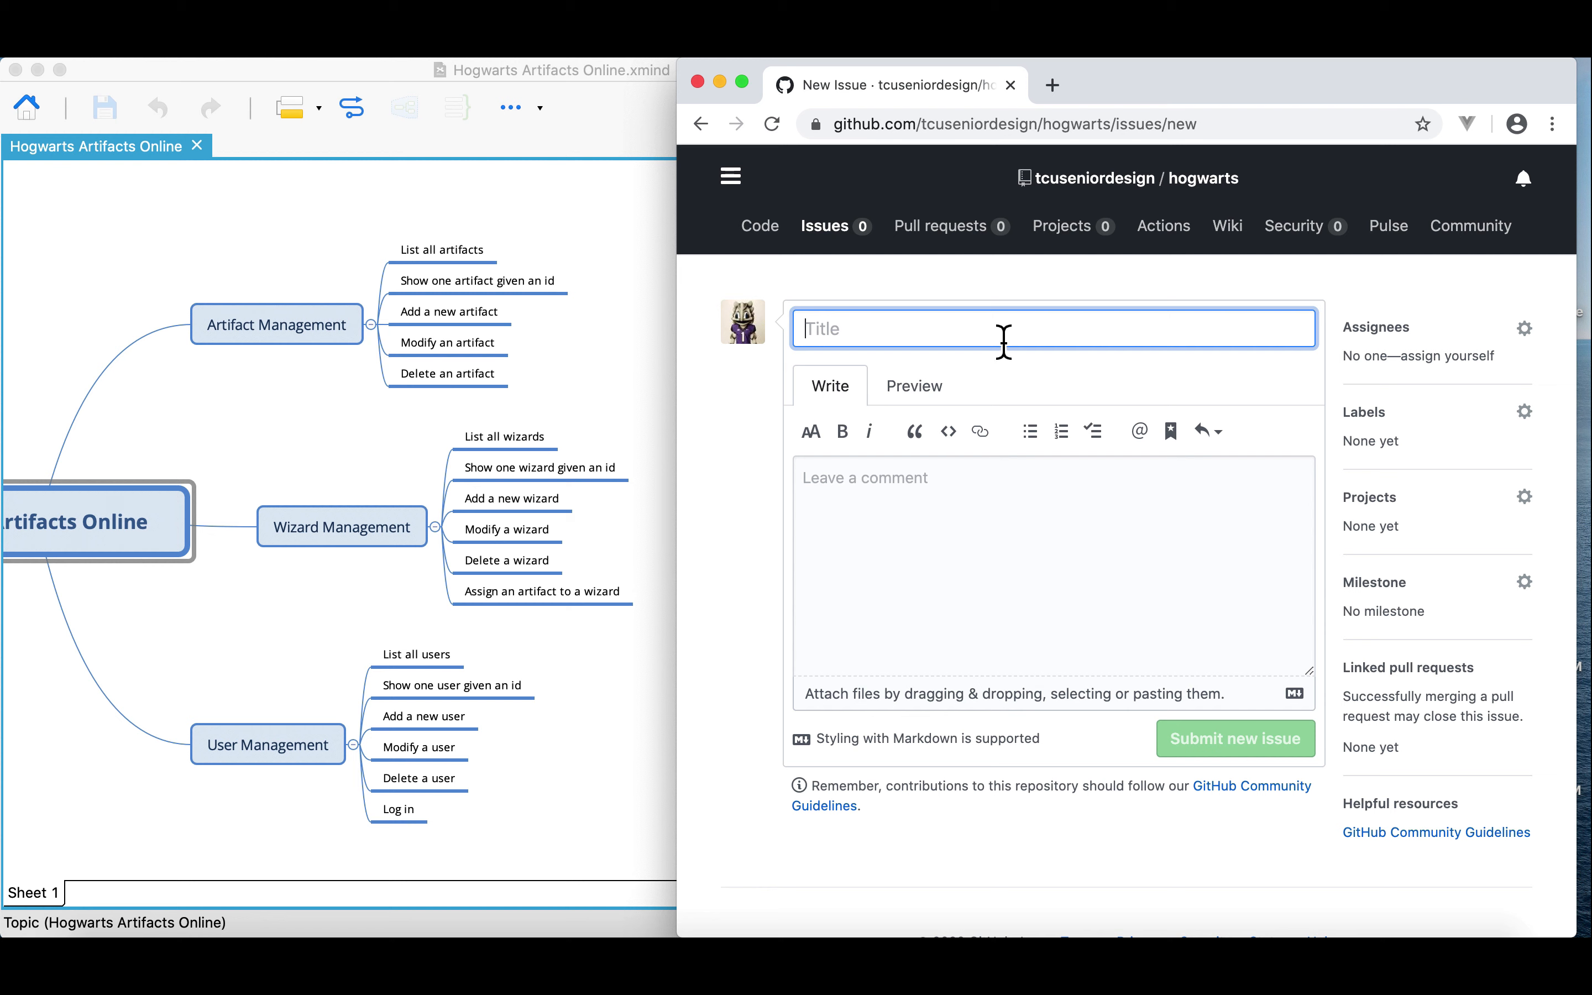
text(Arti)
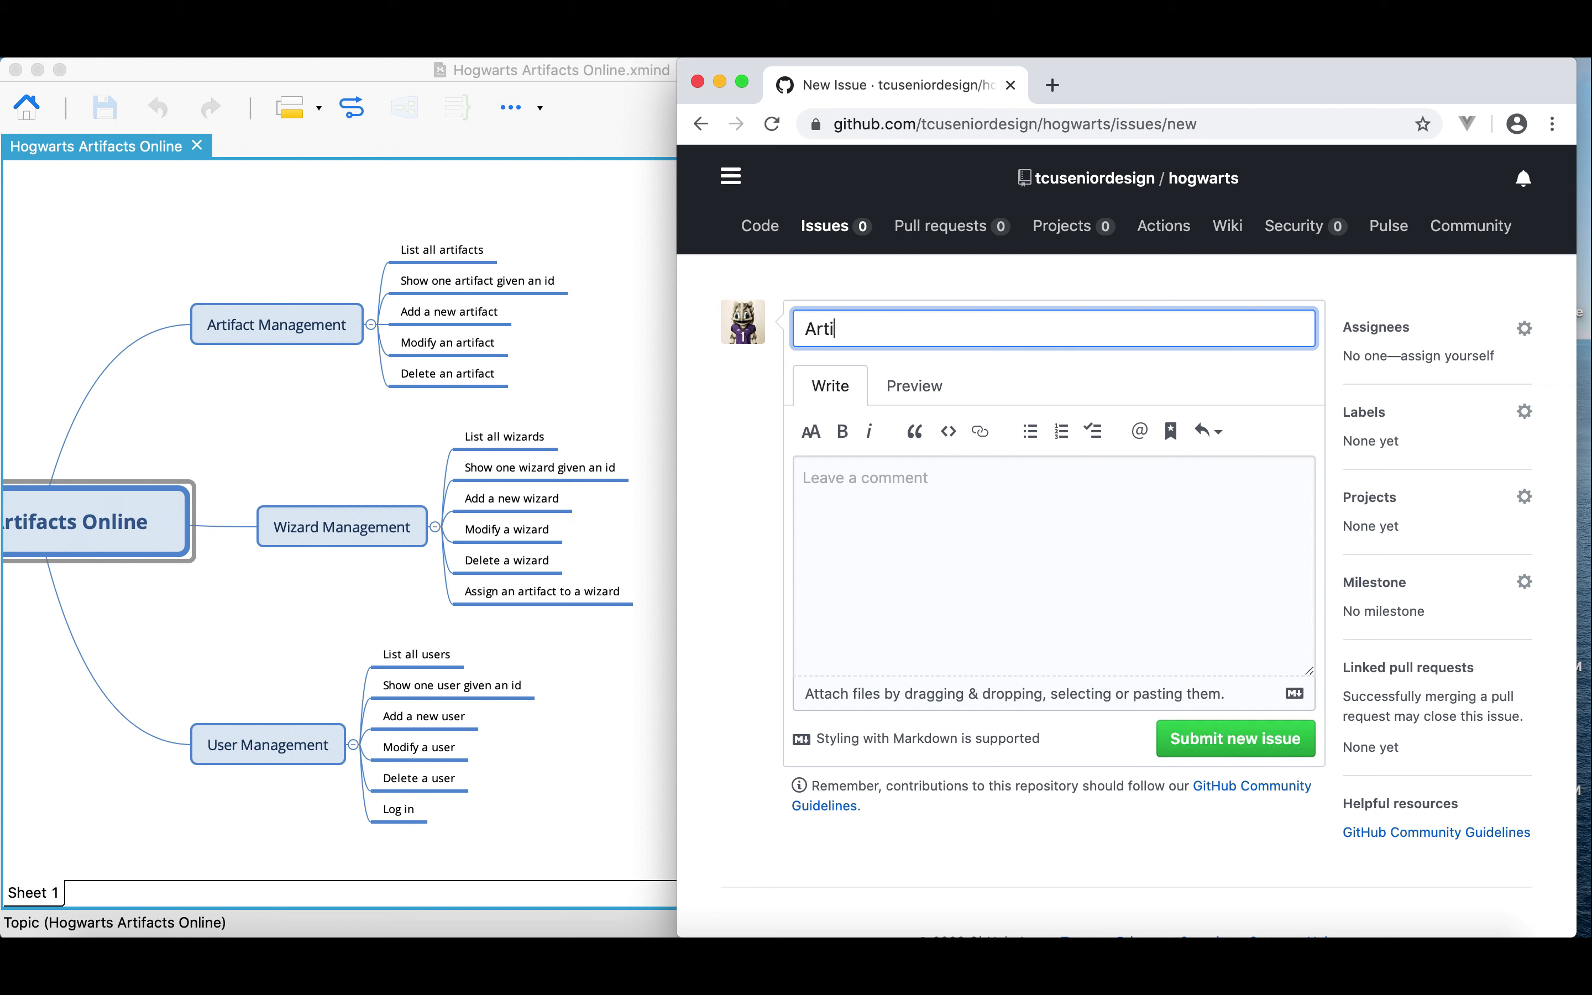
text(facts CRUD)
click(1005, 514)
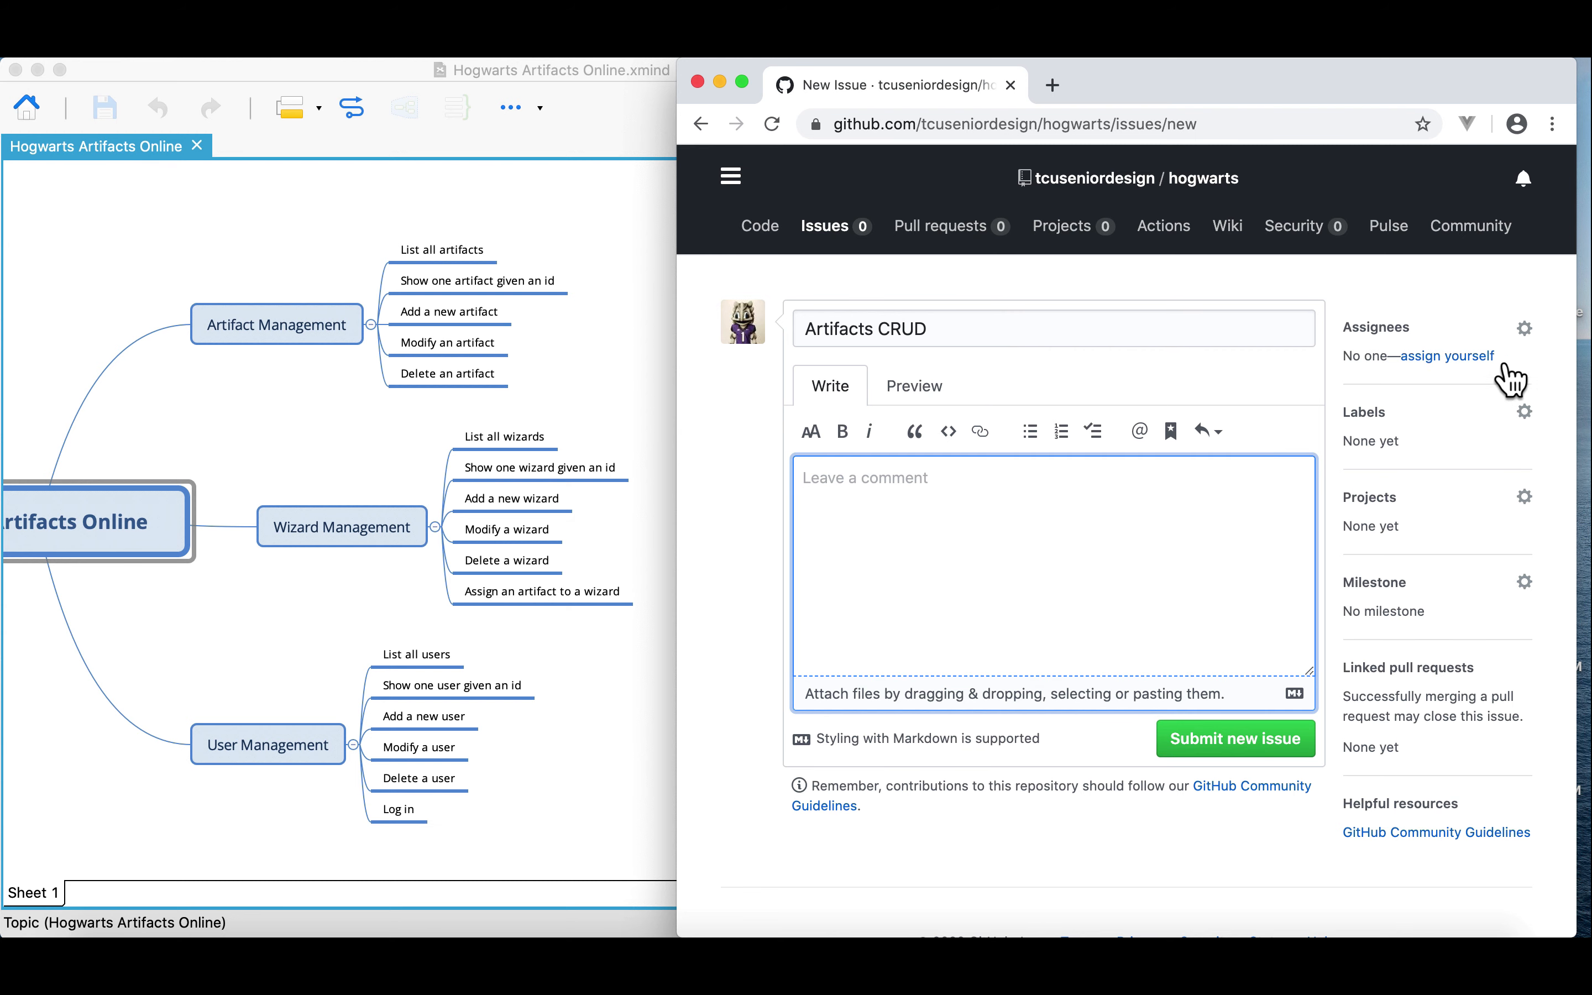
click(1477, 369)
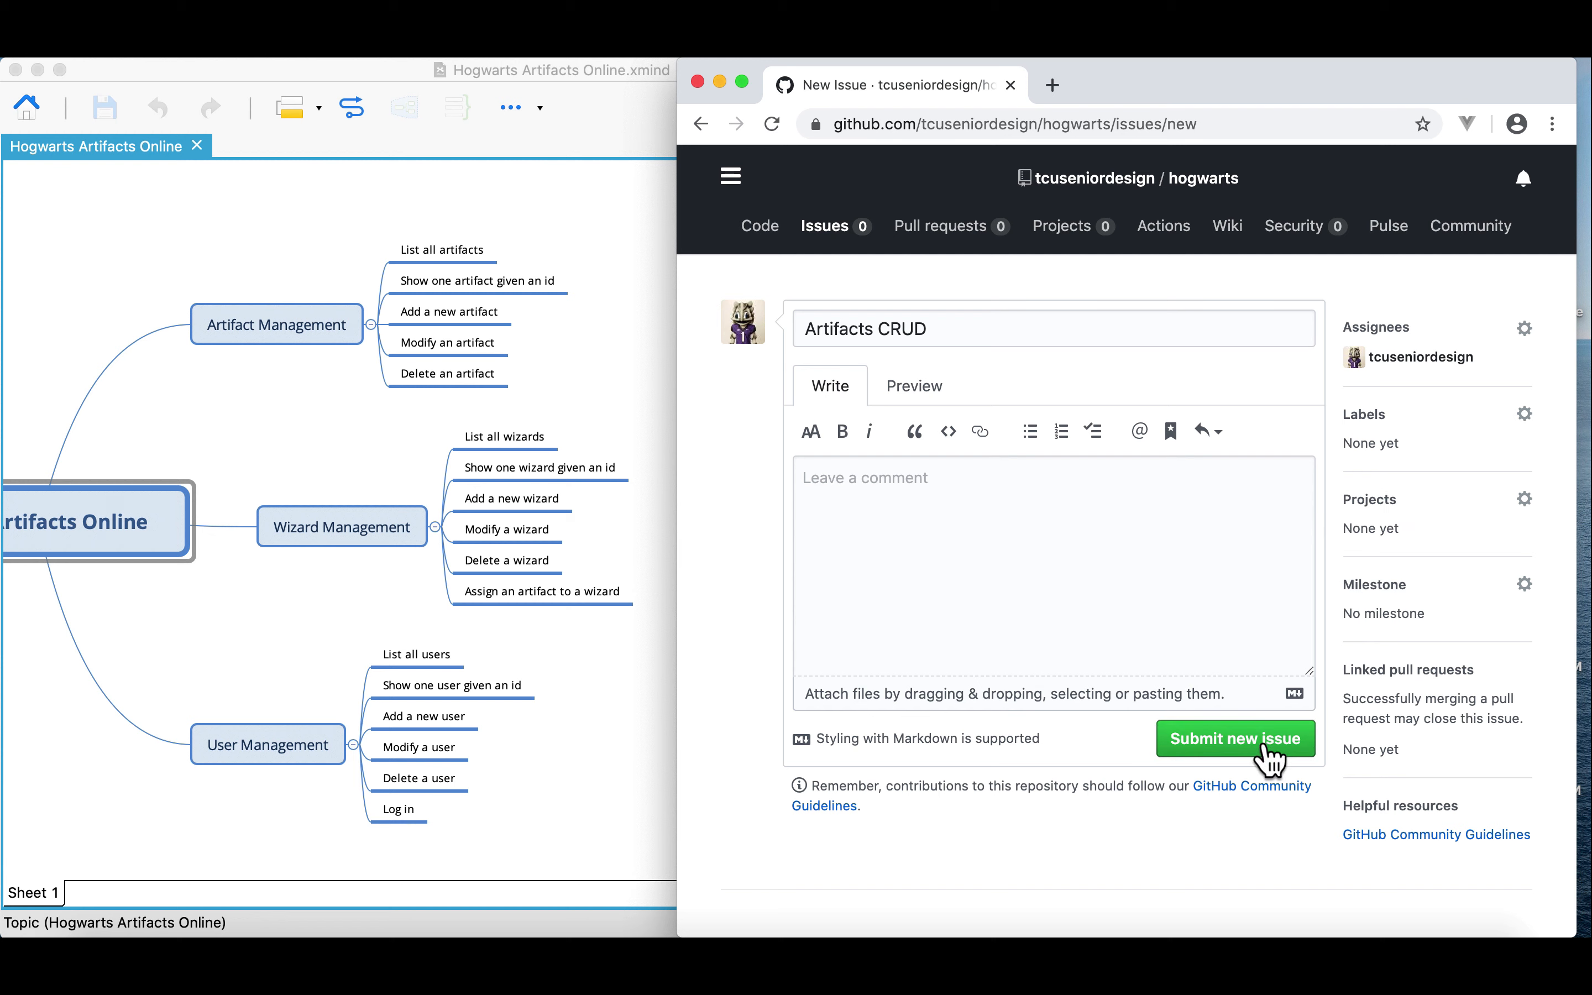
click(1268, 757)
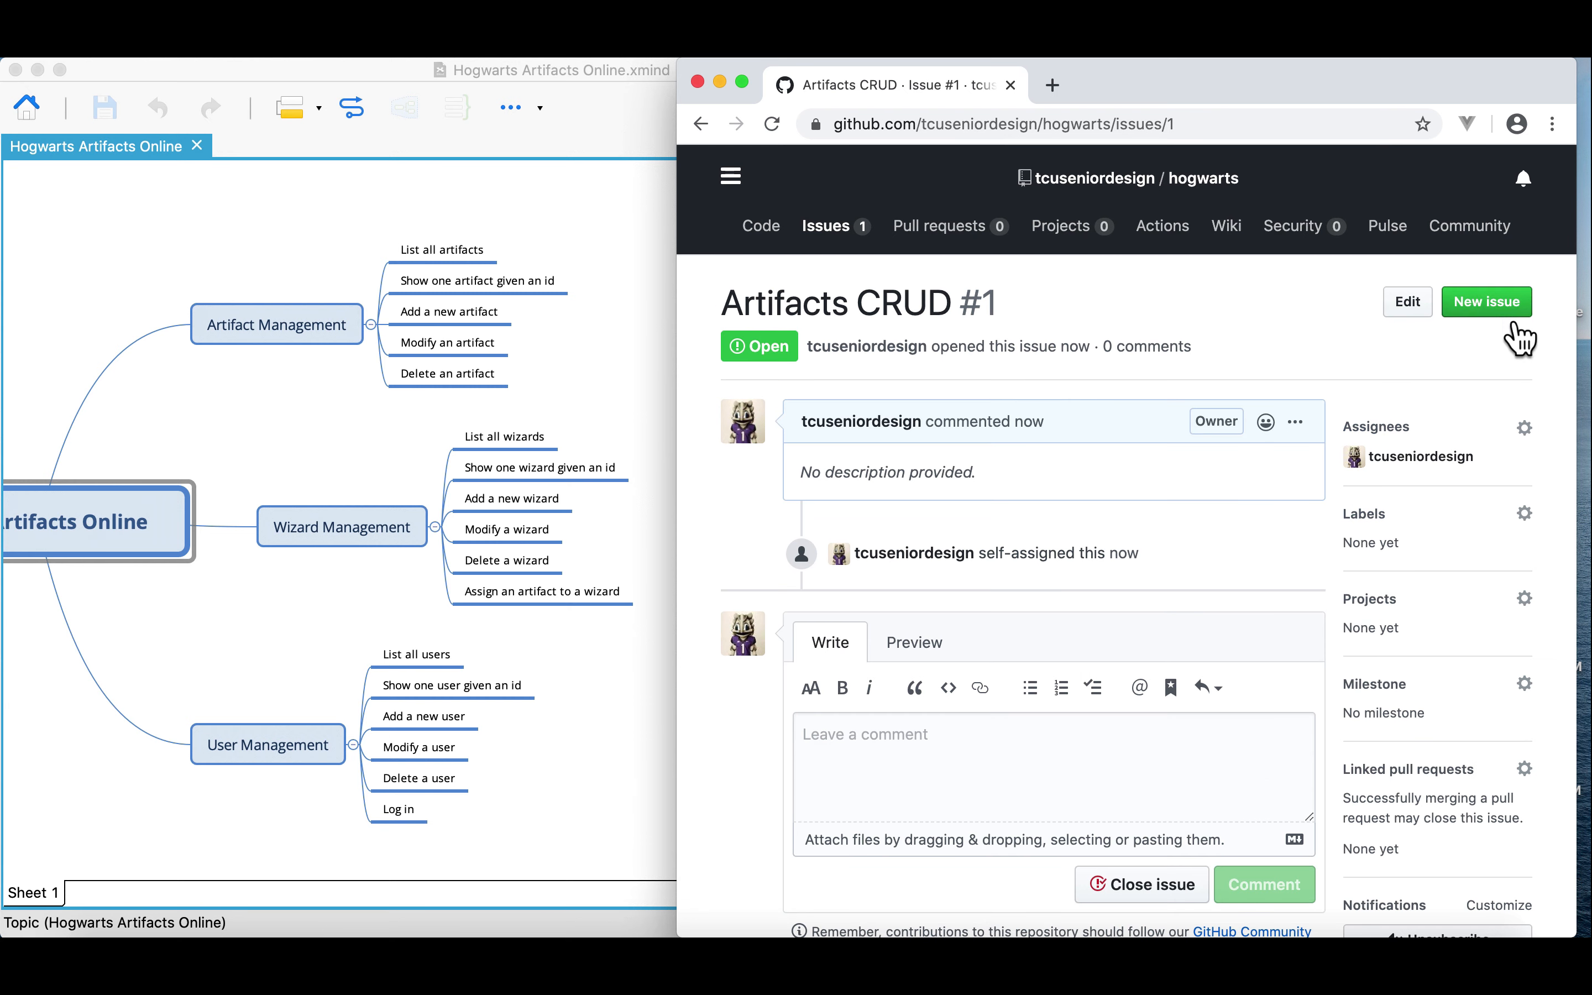
- Create another issue titled "Wizard CRUD" and assign it to yourself
click(1509, 317)
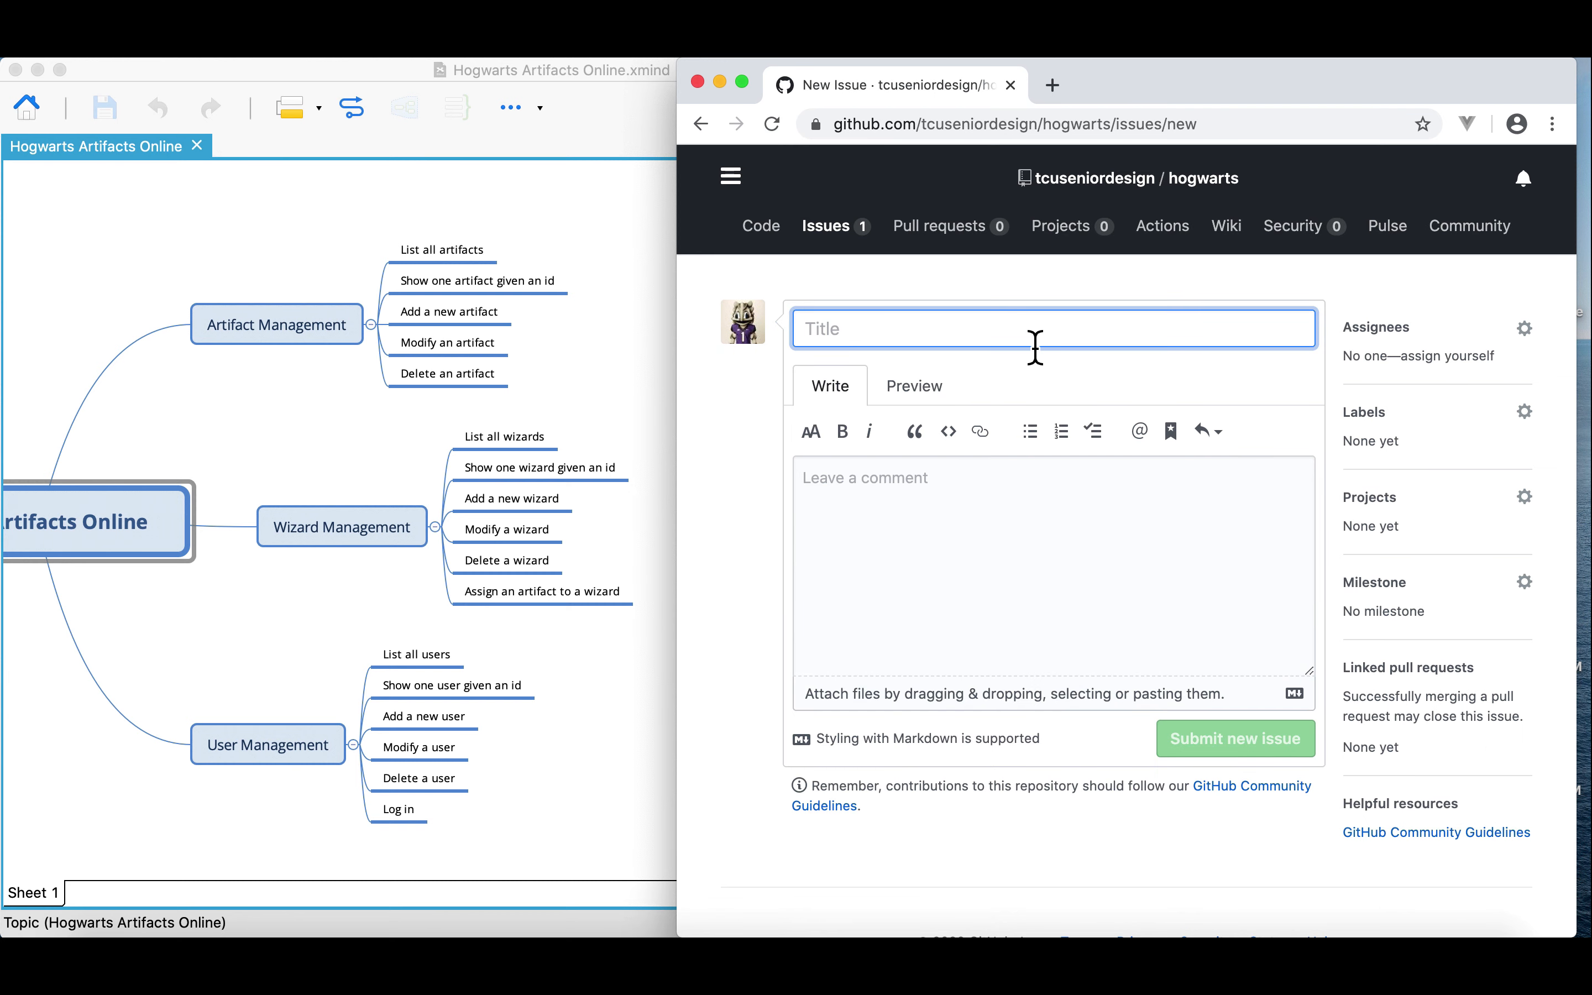
text(Wizard)
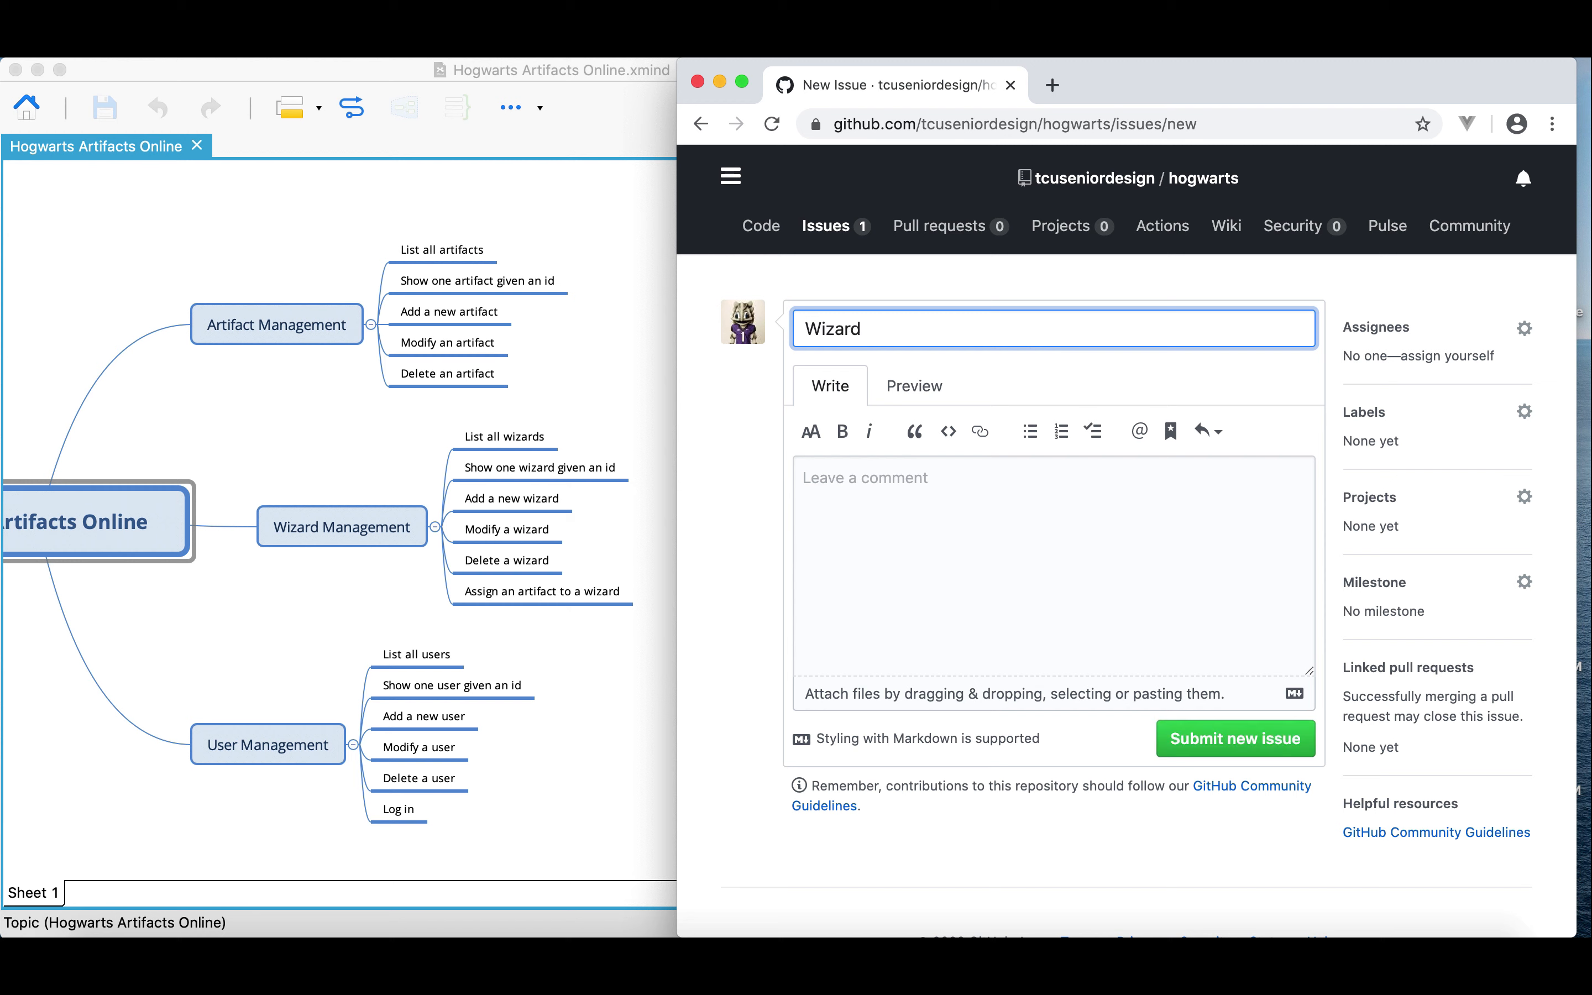
text( CRUD)
click(1468, 362)
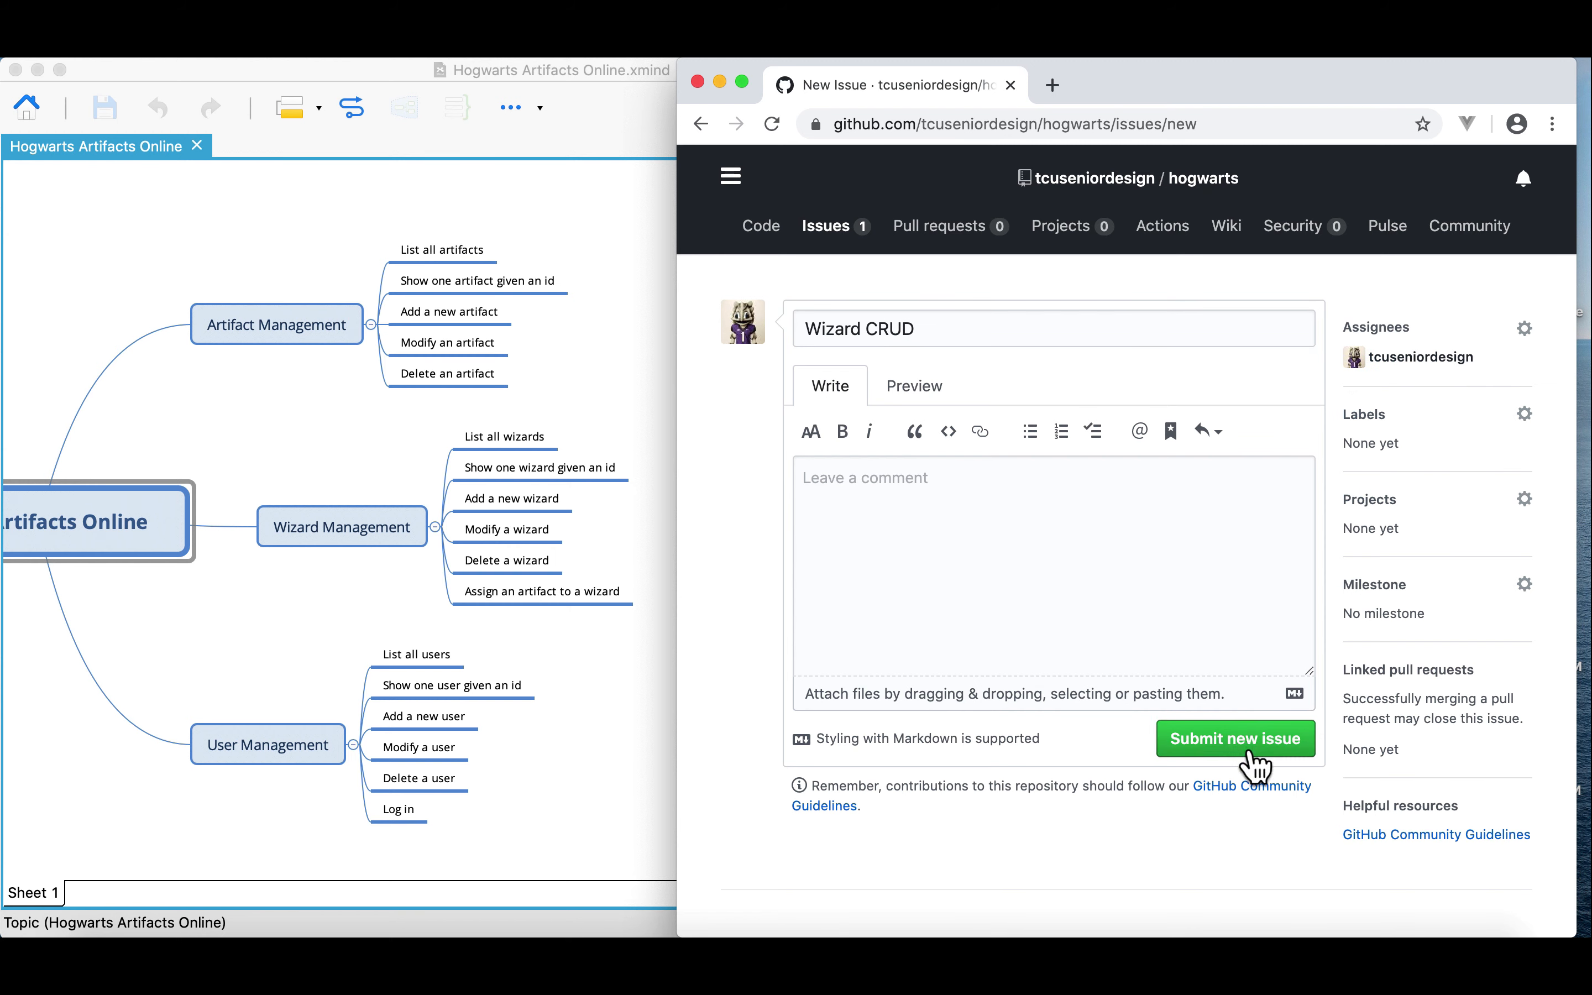
click(1253, 757)
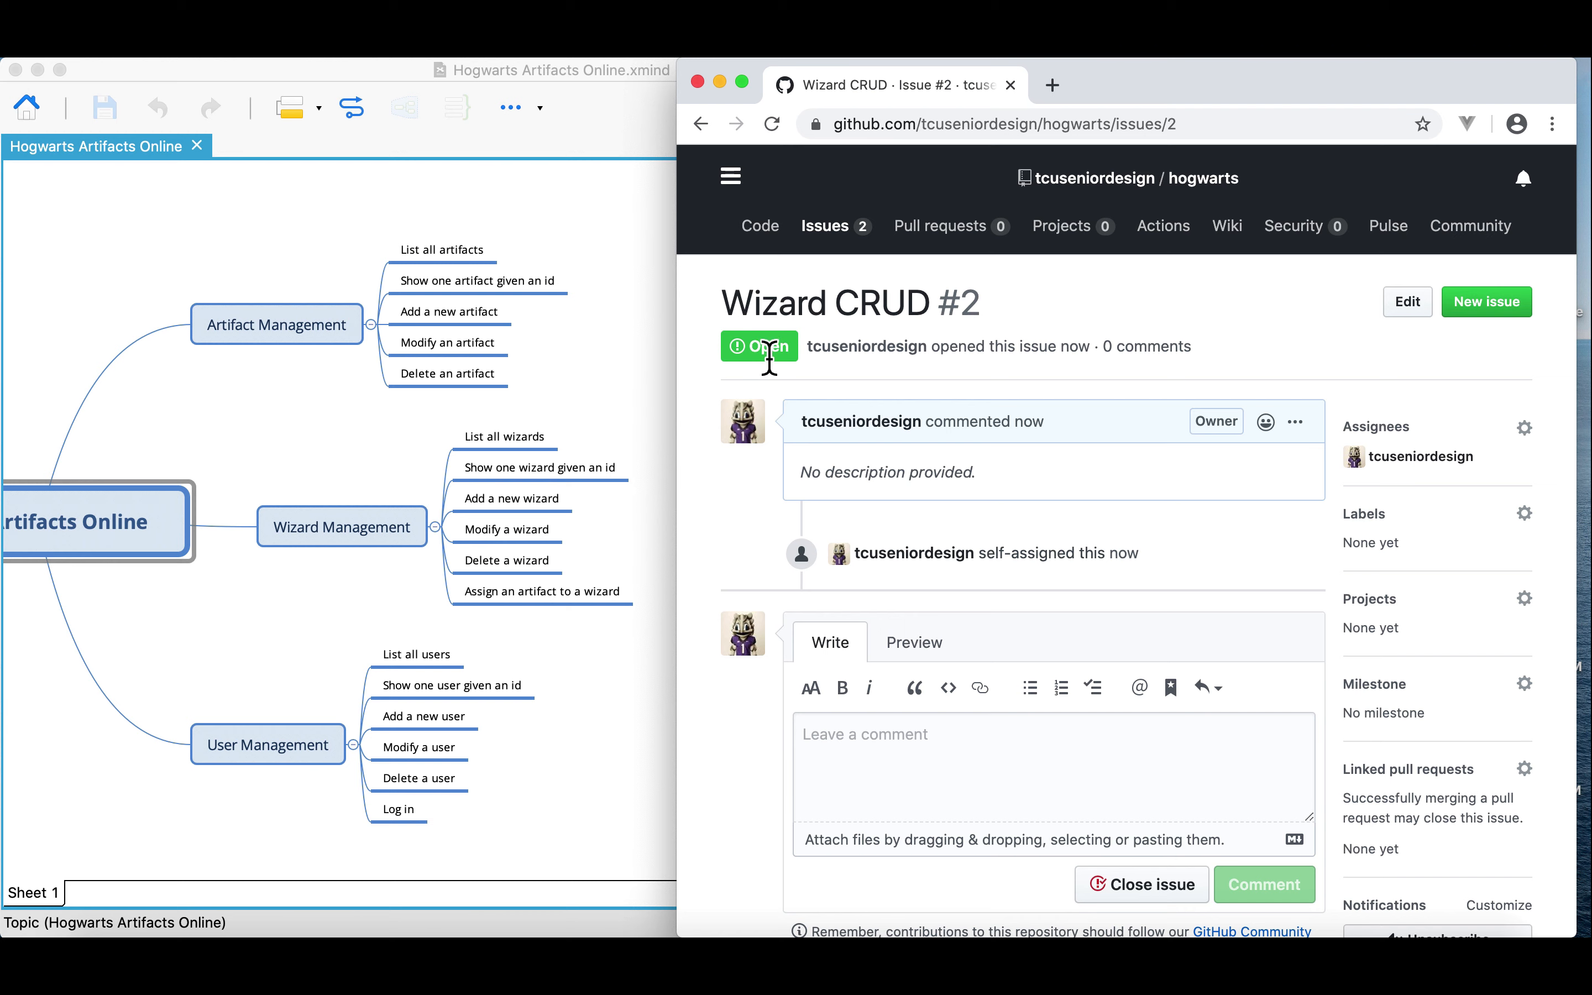
- Submit a new issue titled "Artifact Assignment" with yourself as the assignee
click(1500, 317)
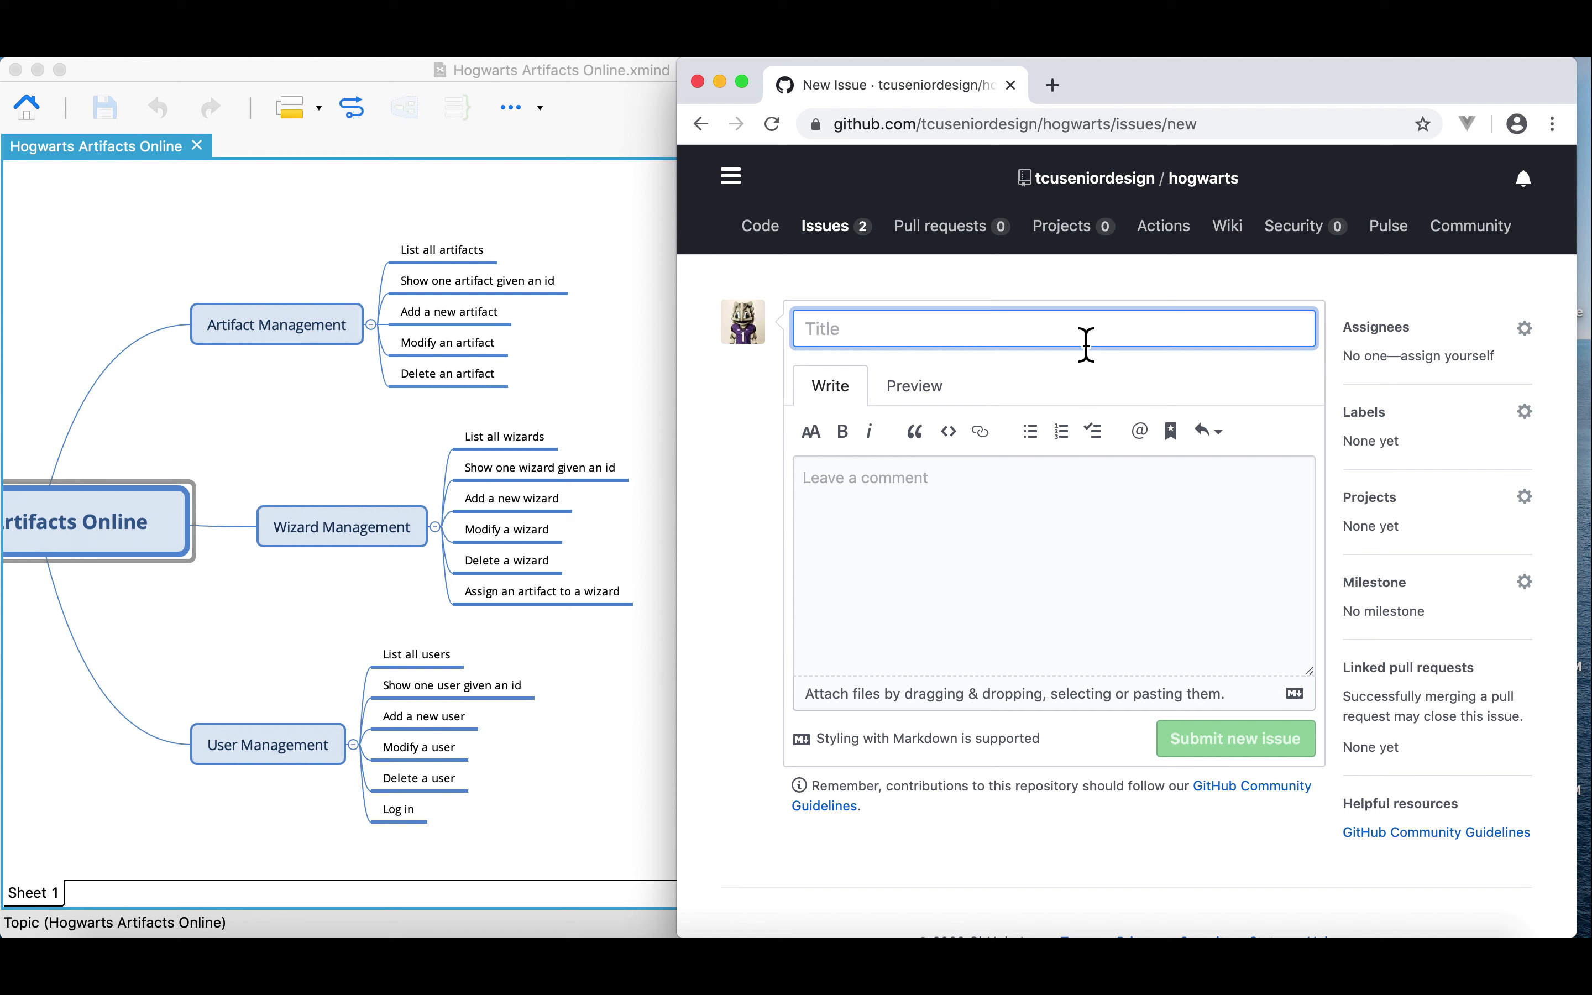
text(Artifa)
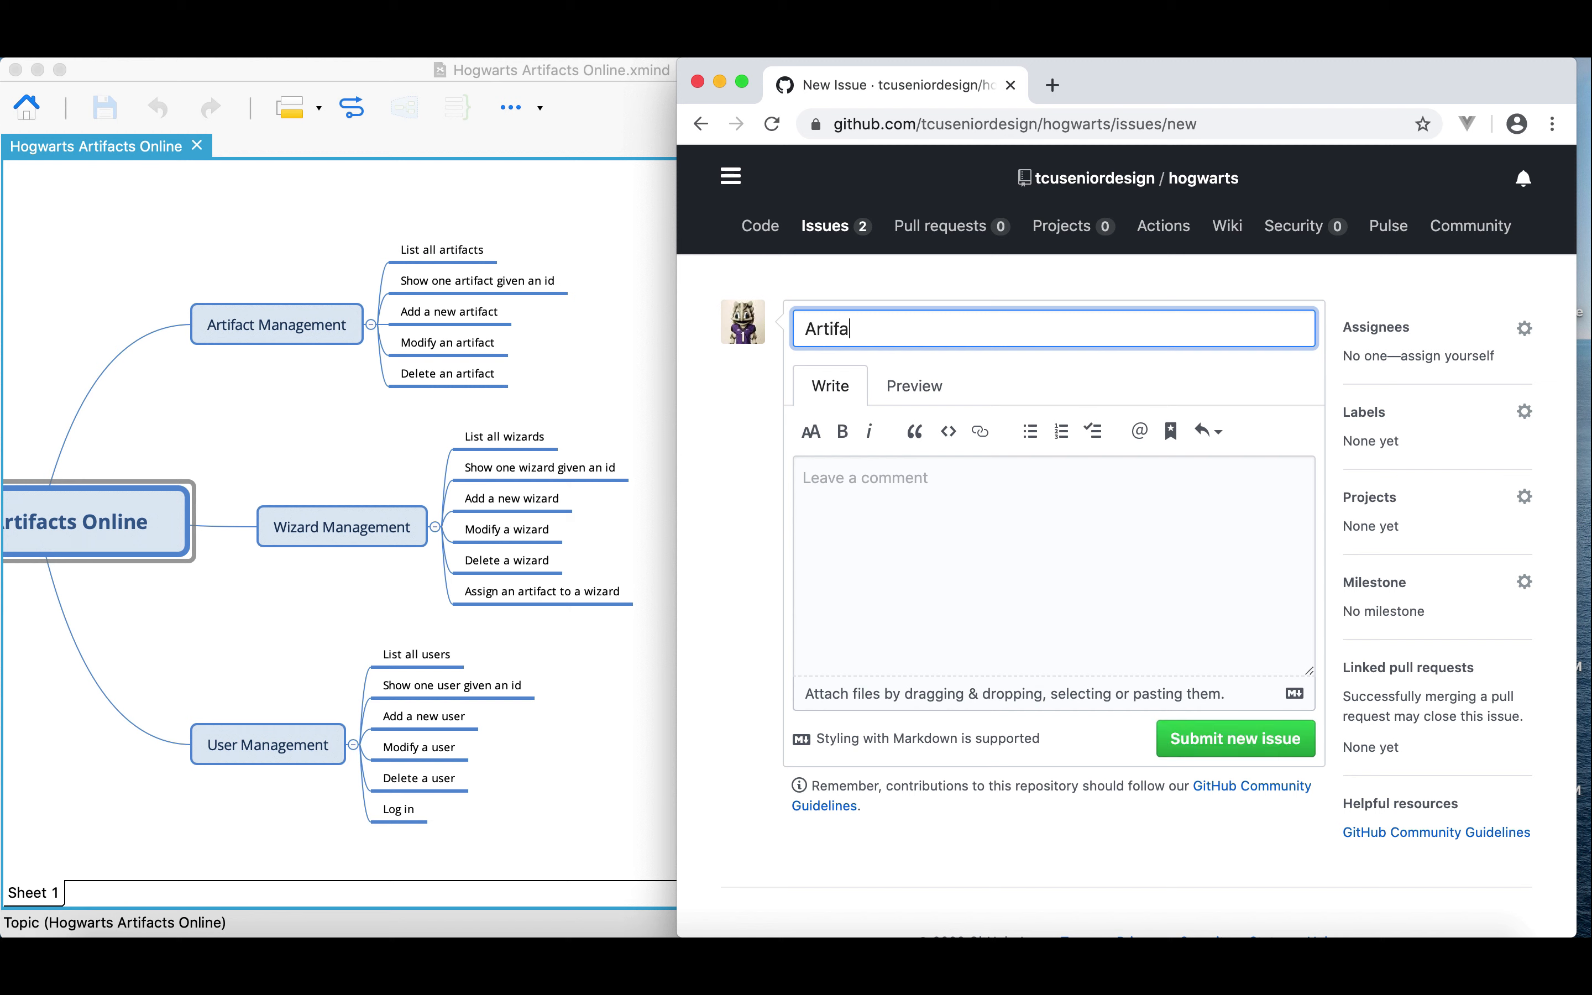
text(ct Assignment)
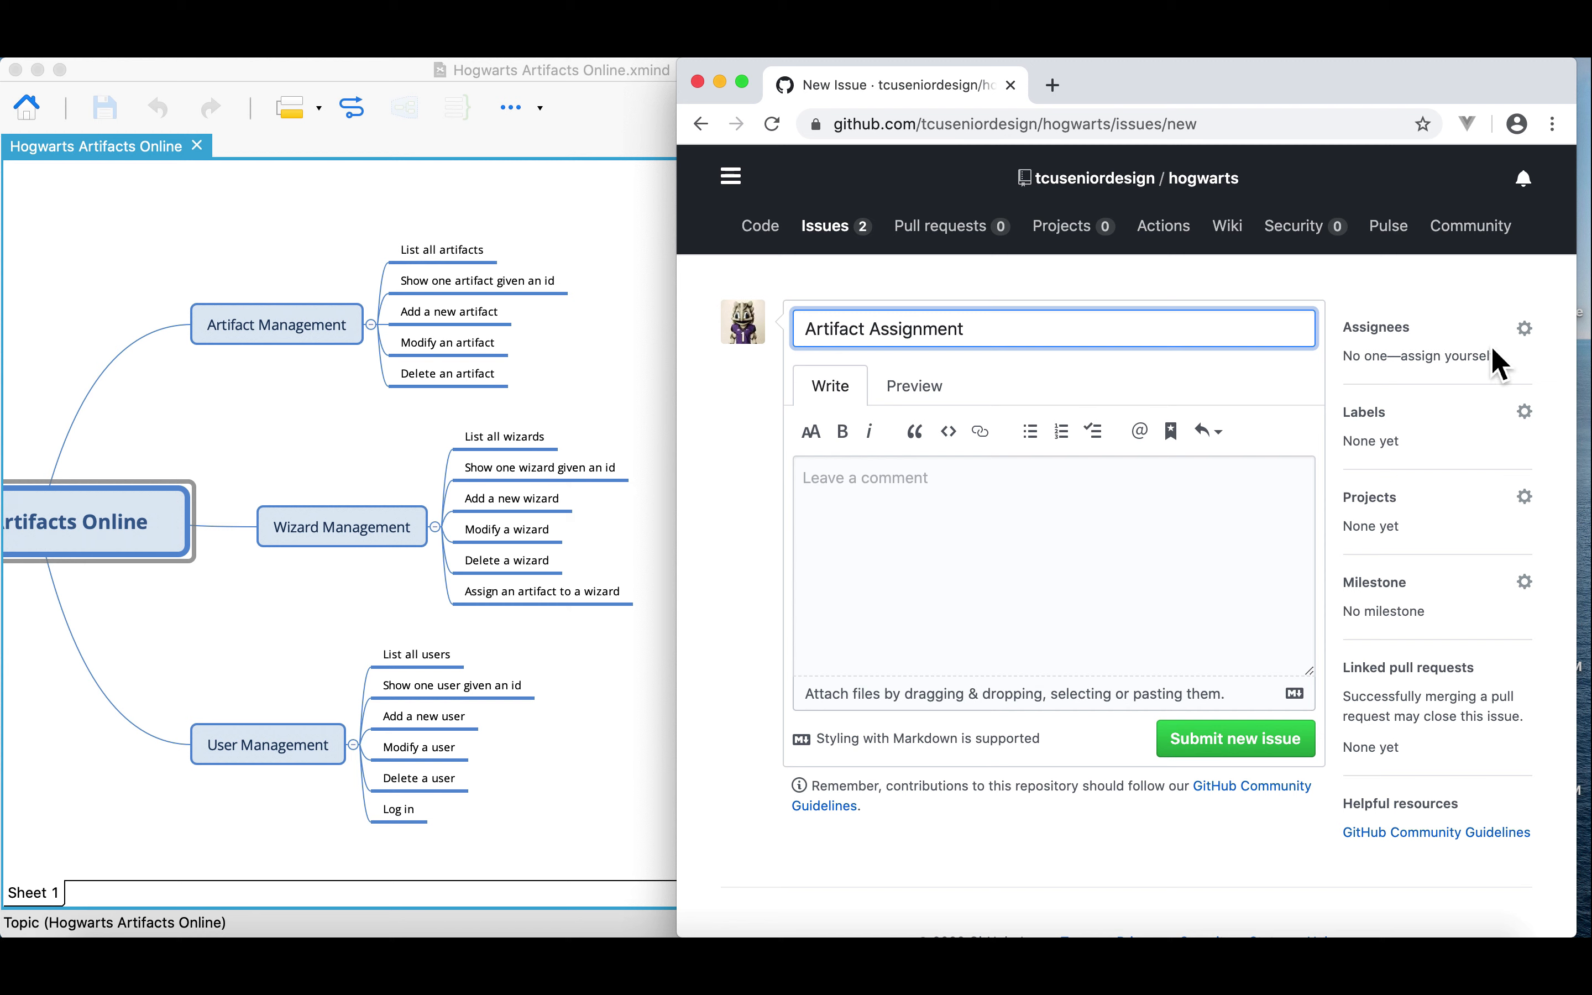
click(1485, 358)
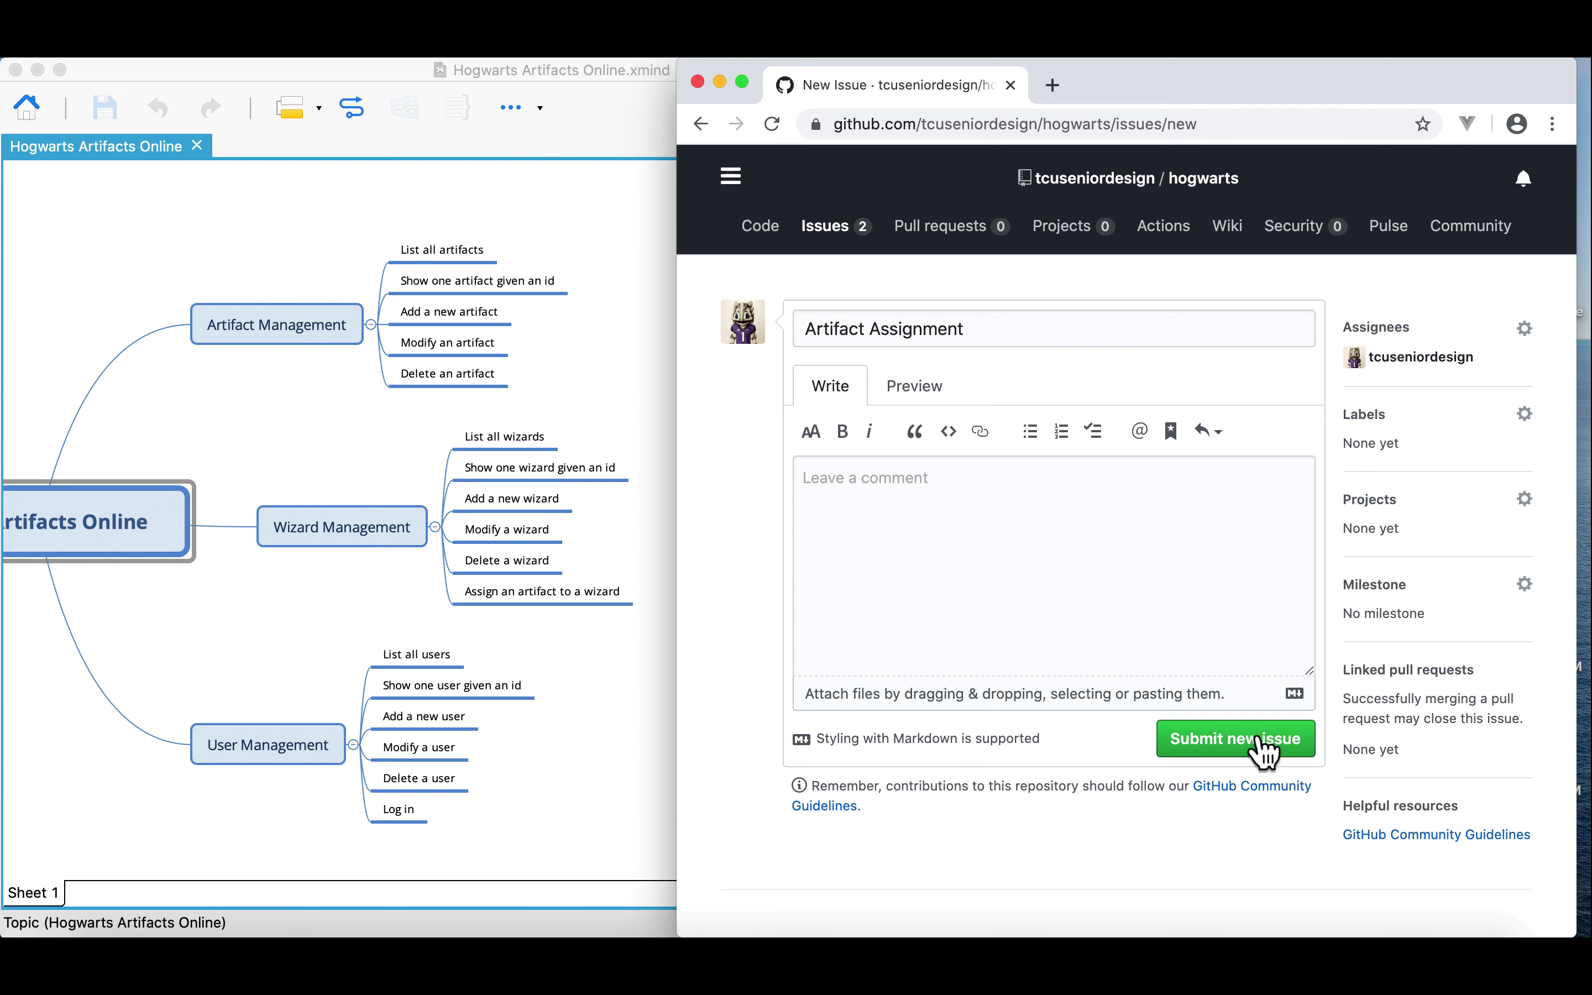
click(1258, 743)
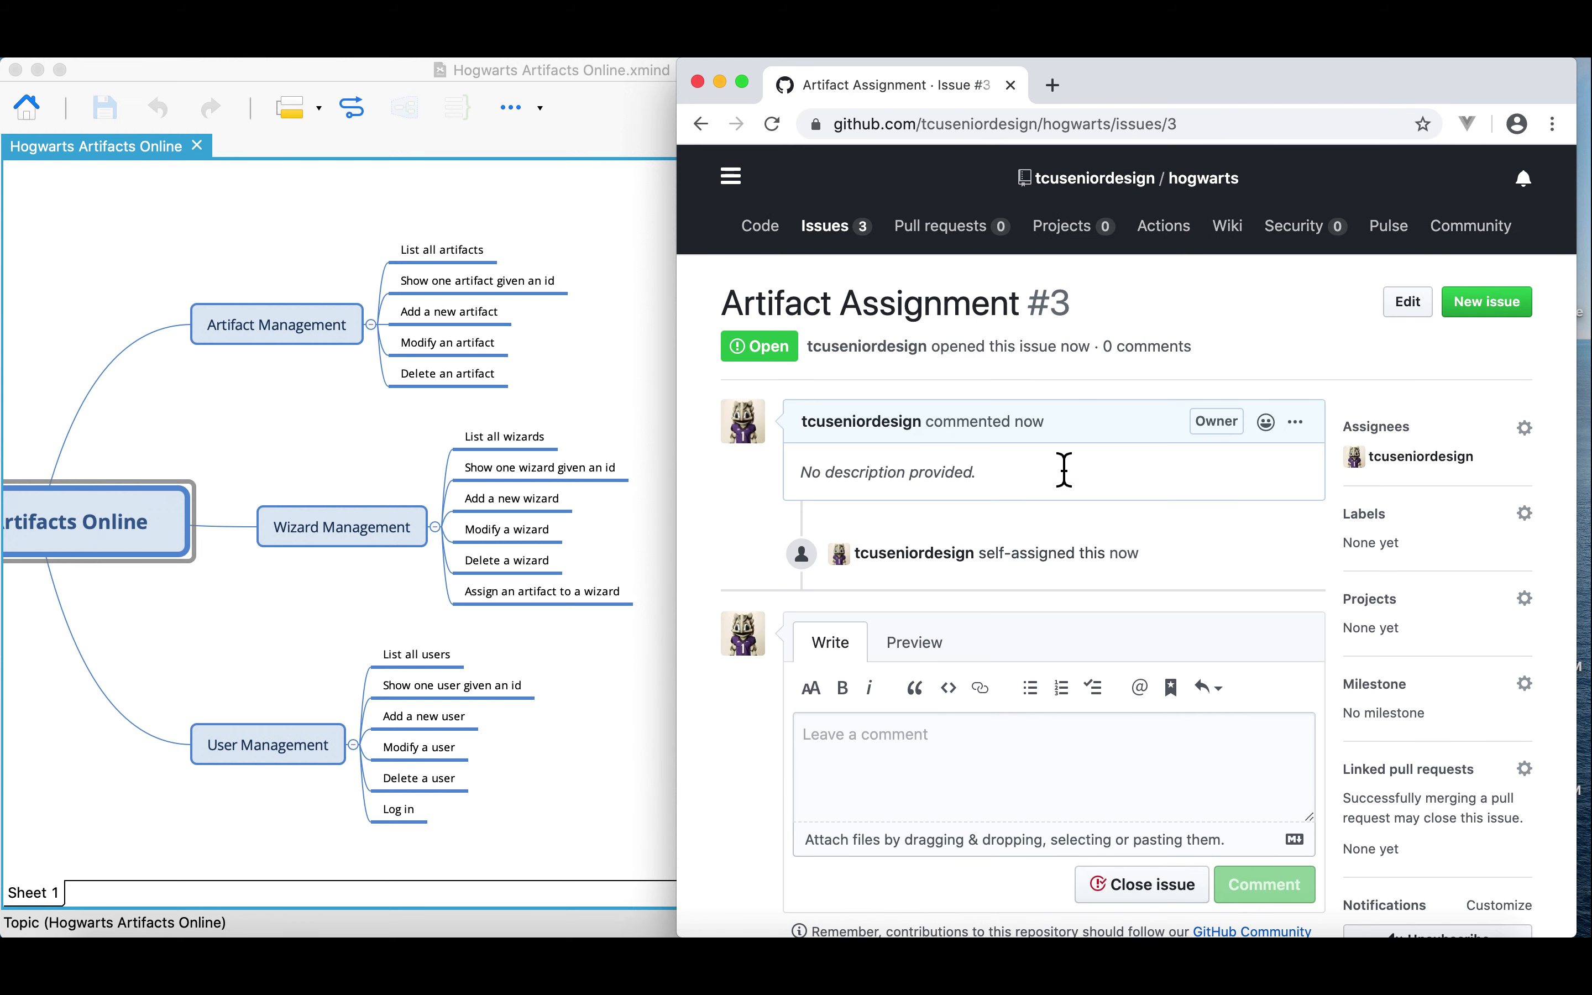
- Submit a new issue titled "User CRUD" with yourself as the assignee
click(1525, 304)
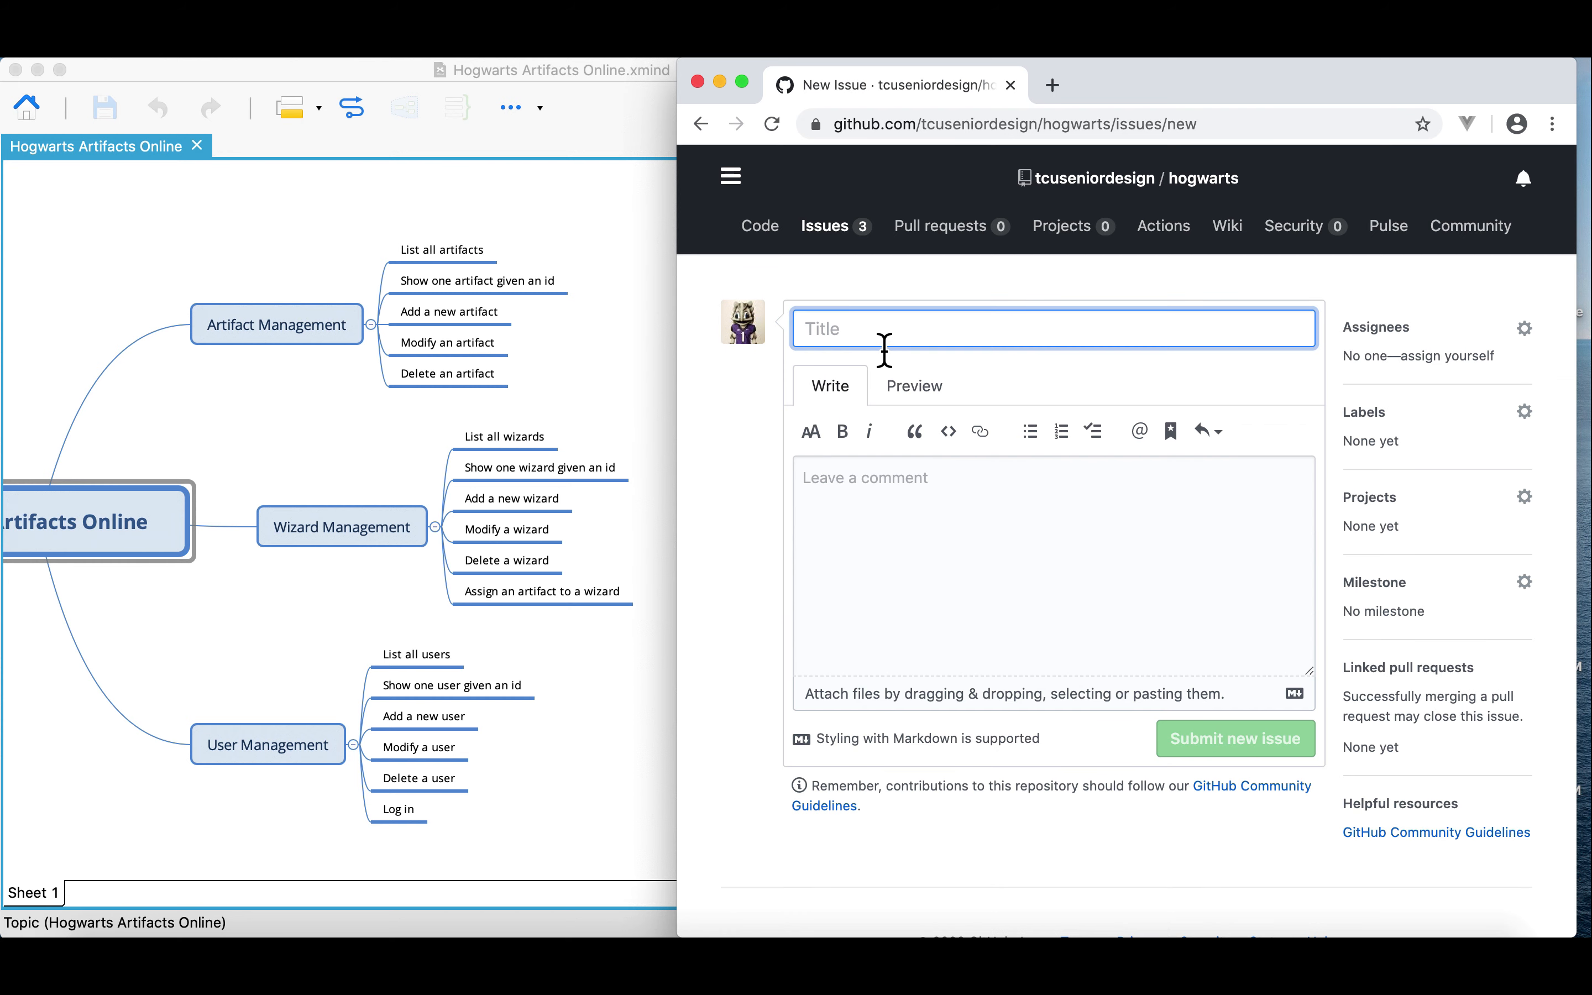
text(User)
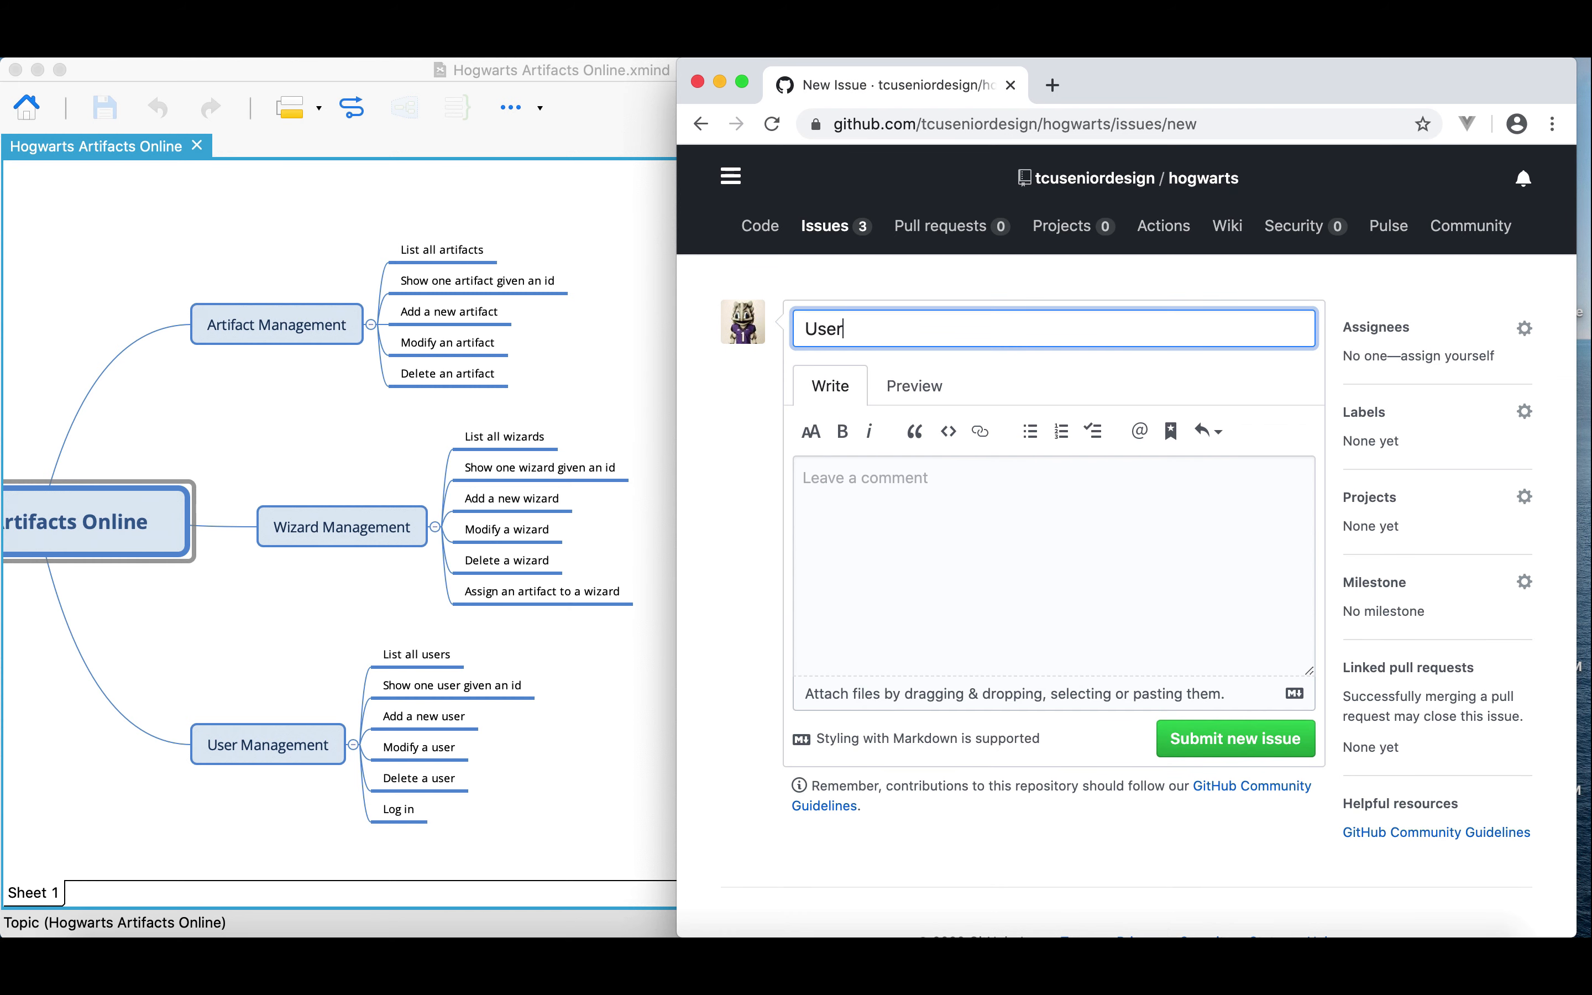
text( CRUD)
click(1481, 374)
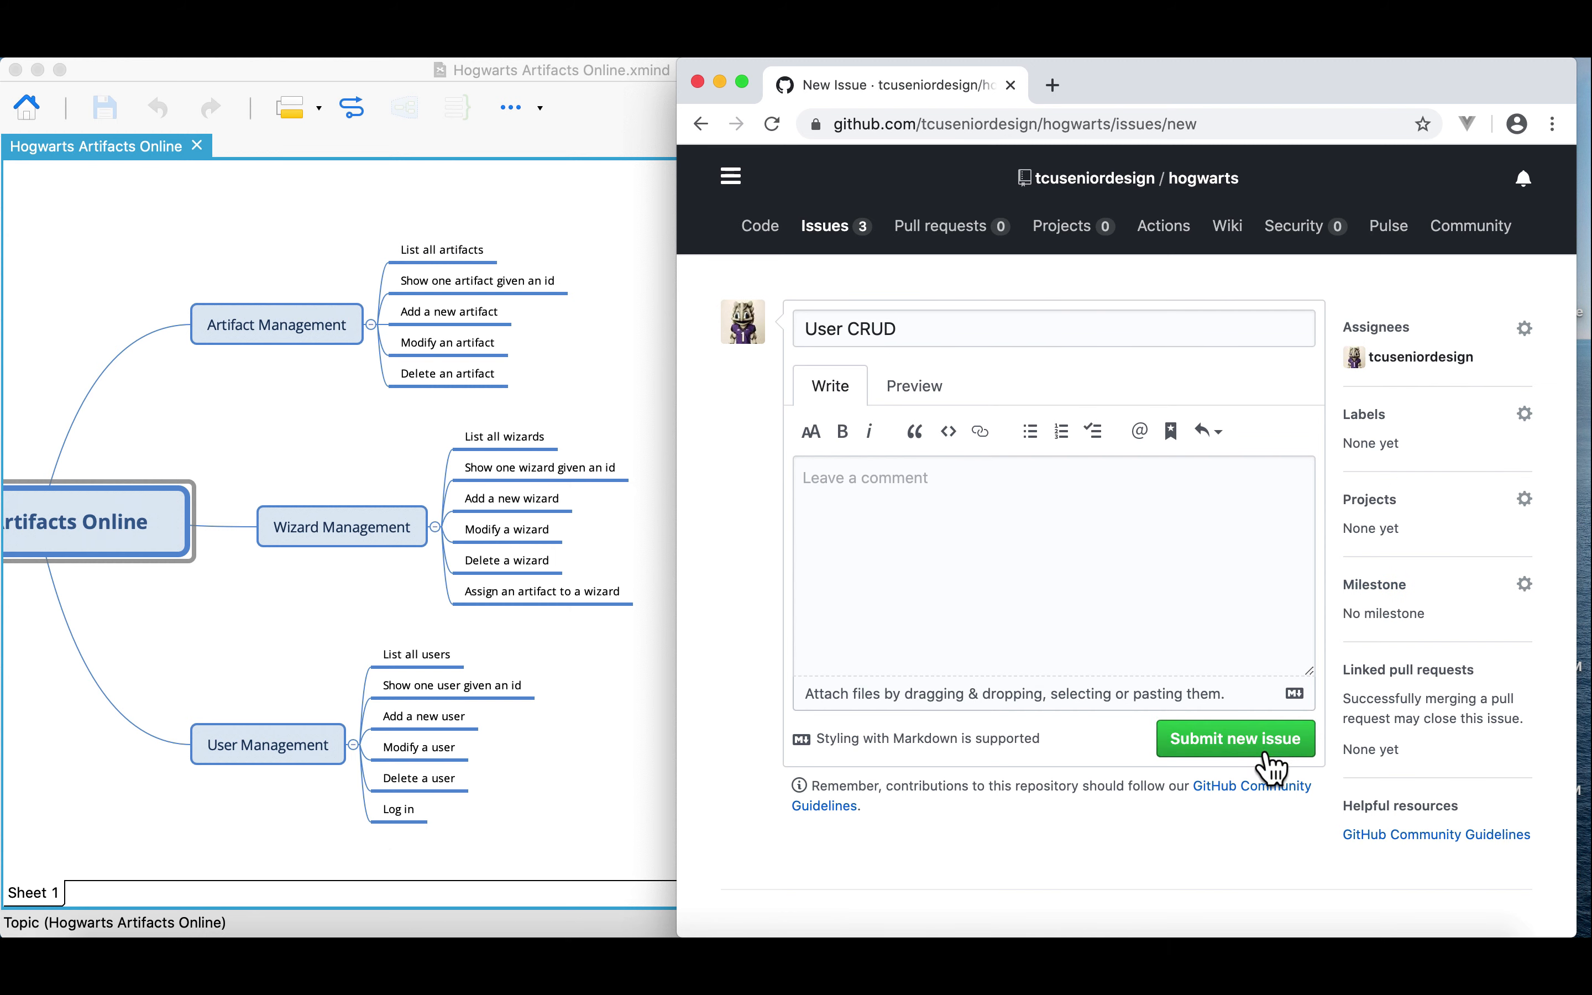
click(1269, 757)
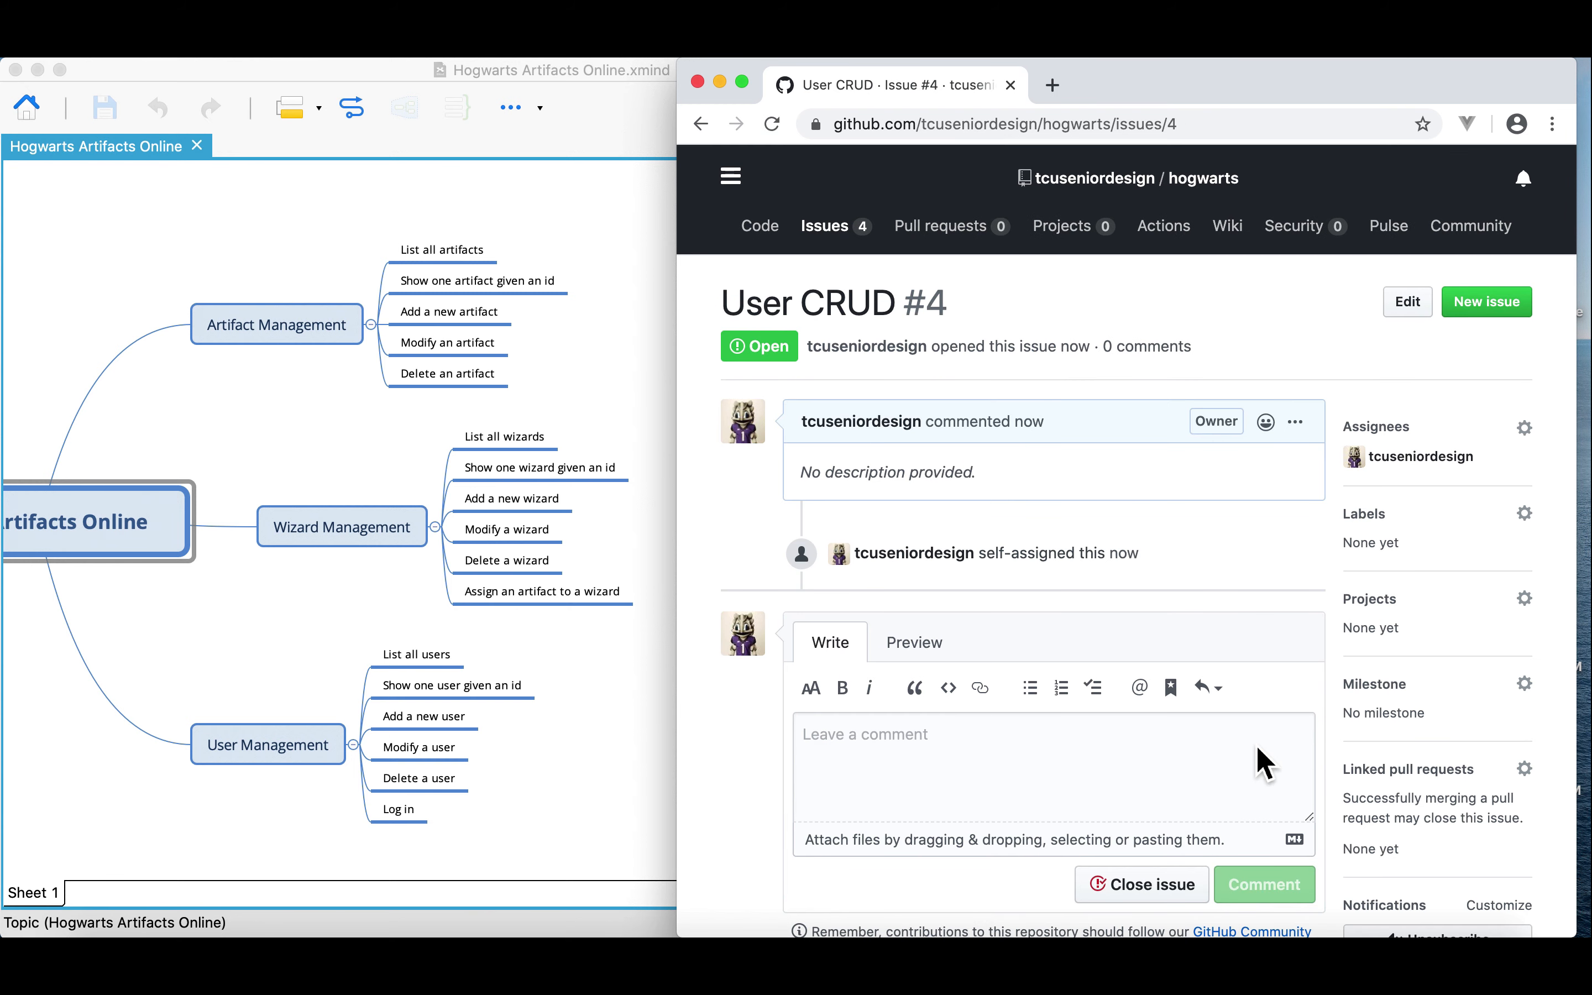
- Submit a new issue titled "Log in" assigned to yourself, and return to the repository's list of open issues
click(1509, 308)
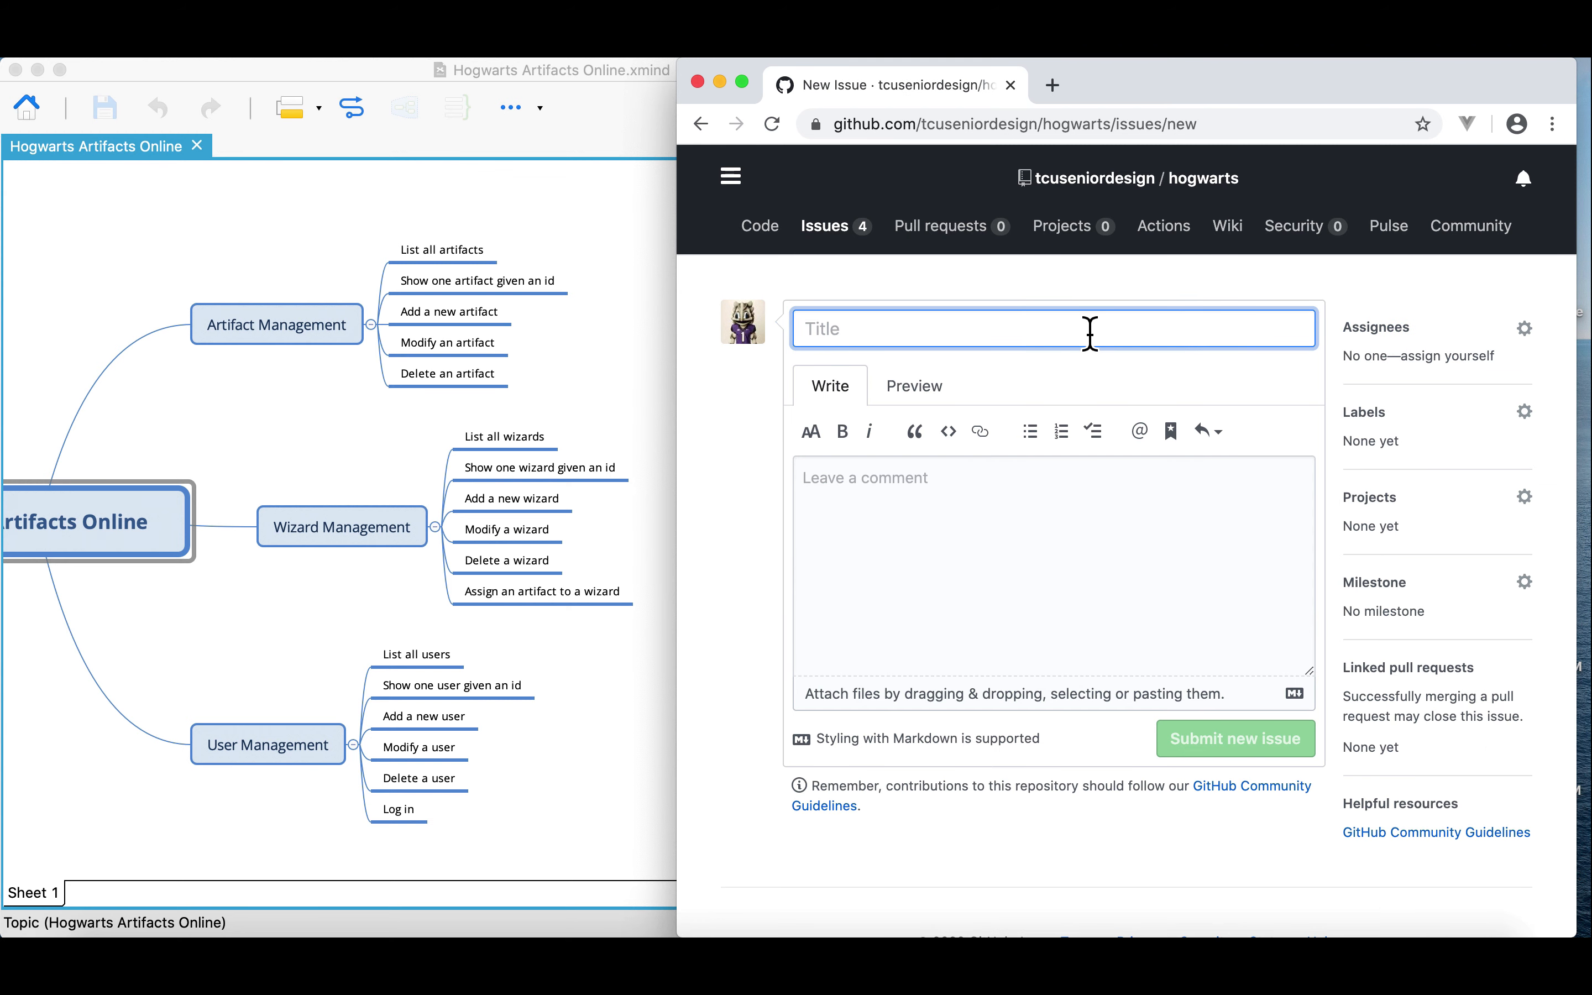
text(Log)
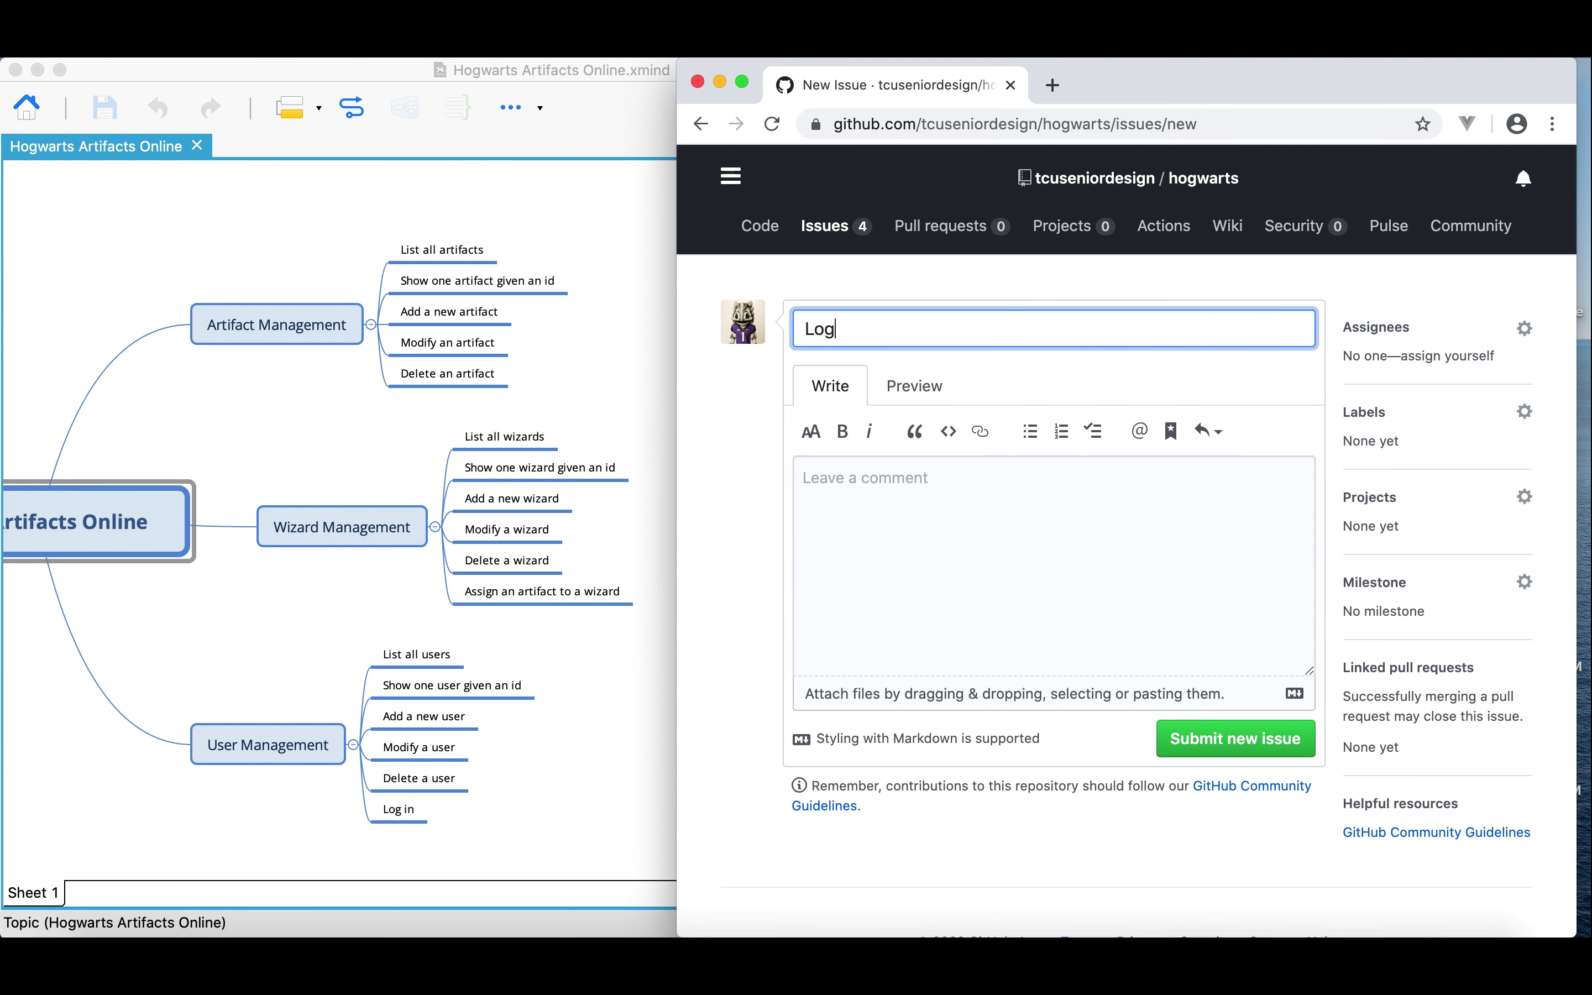
text( in)
click(1453, 357)
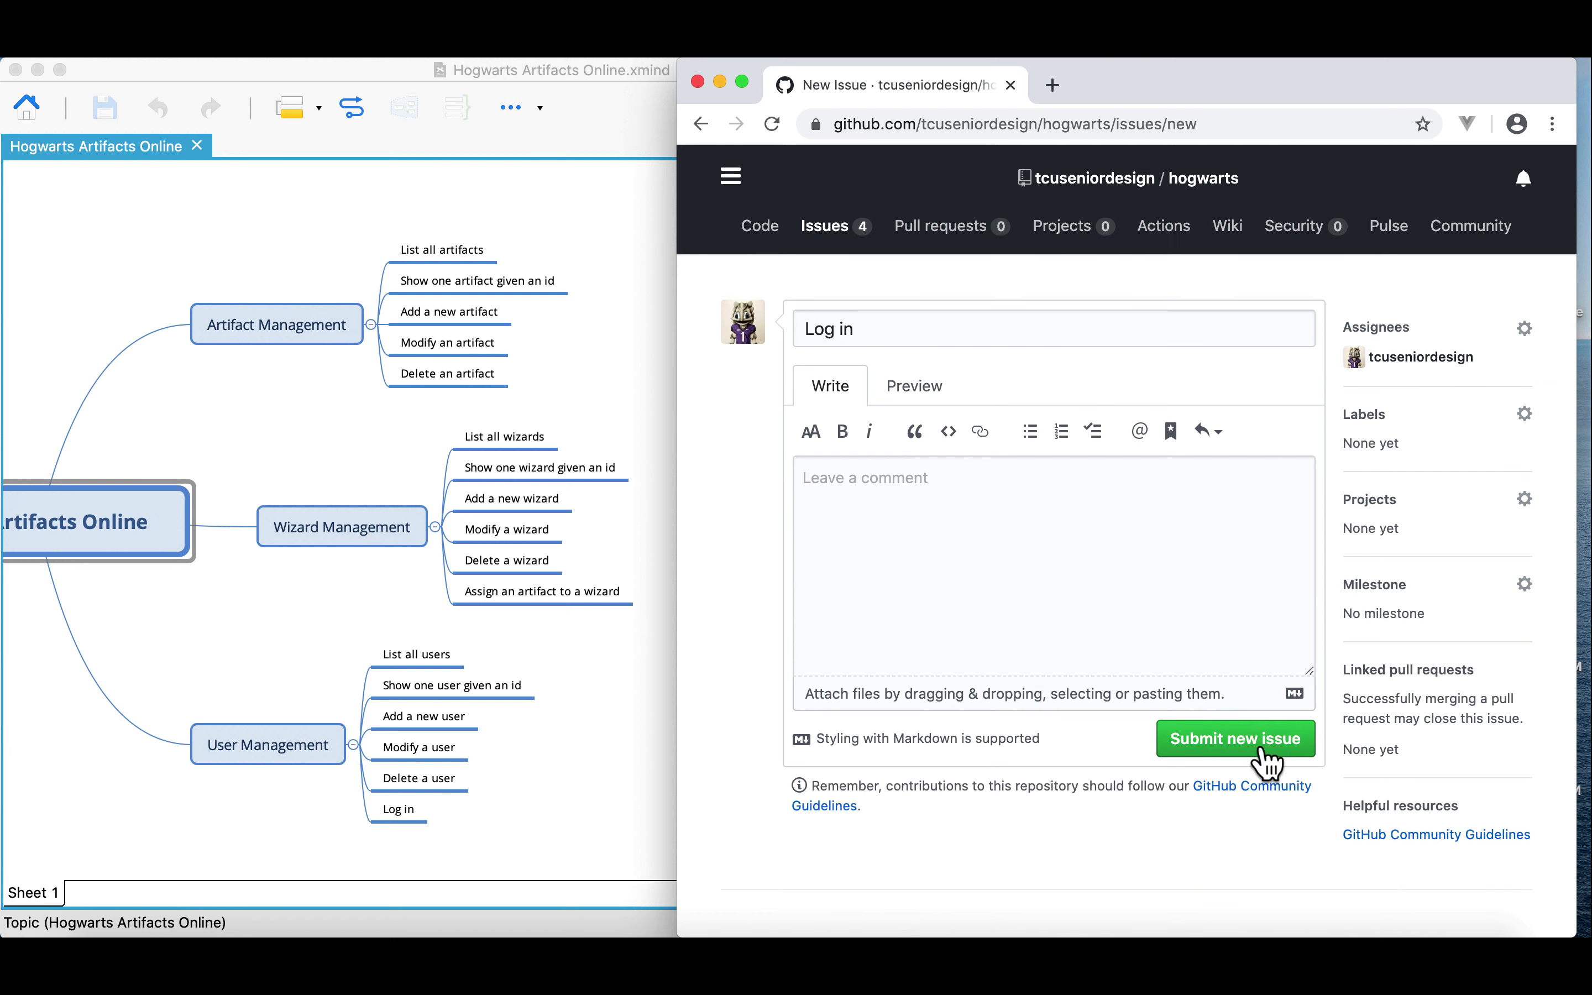
click(1260, 746)
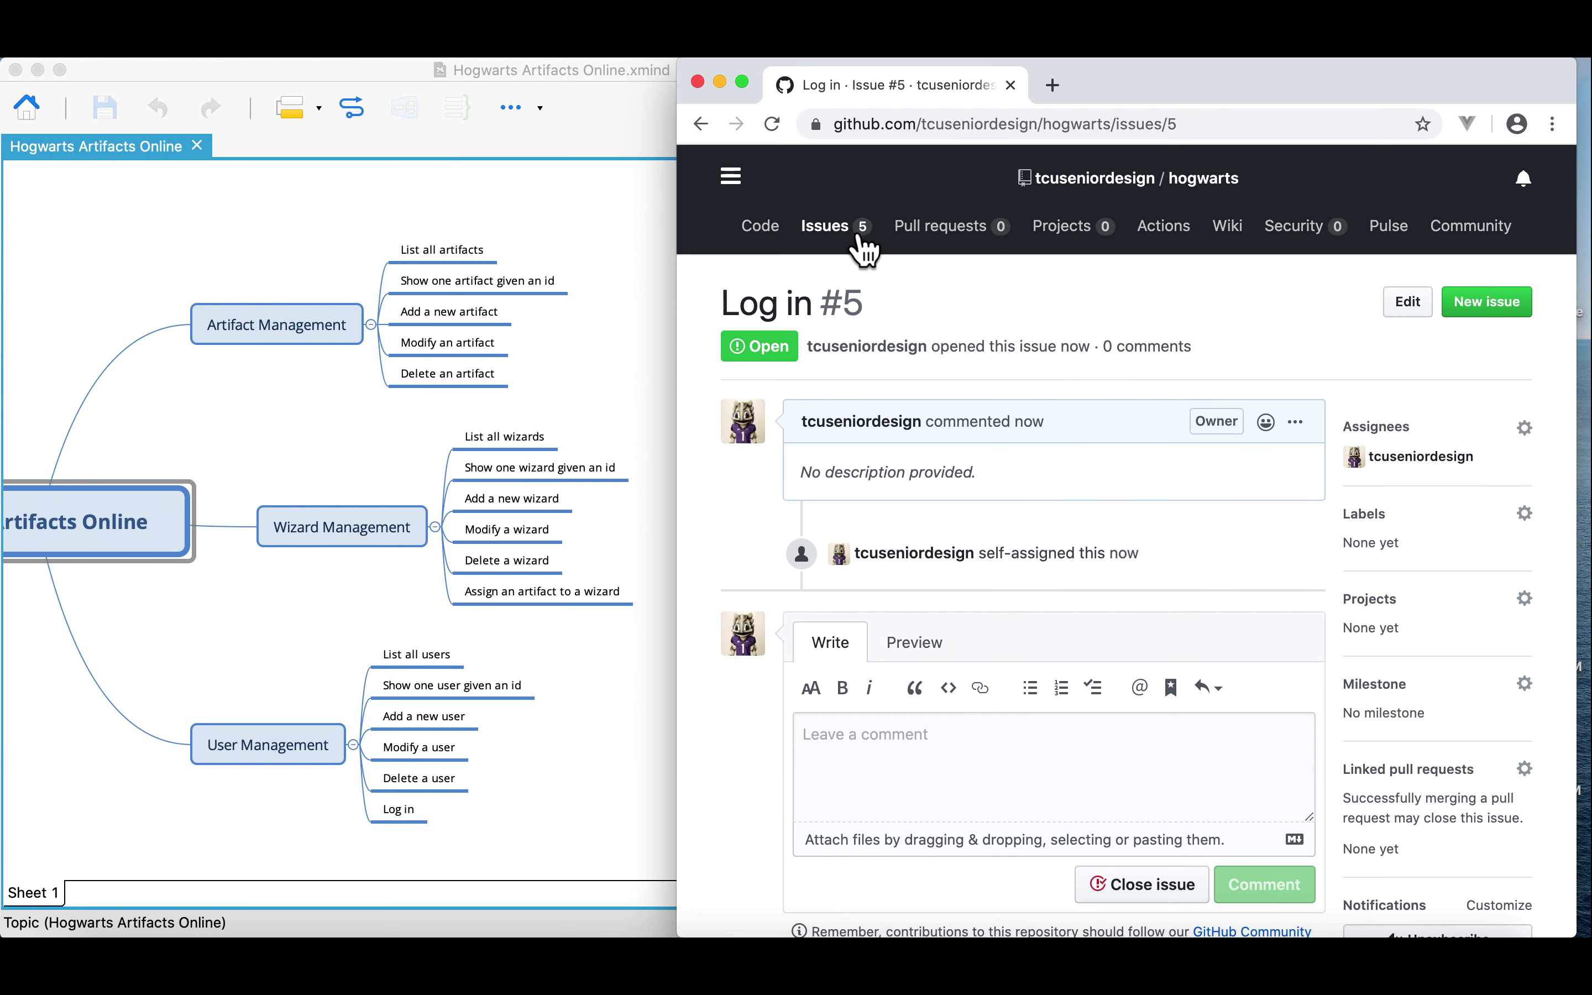
click(852, 227)
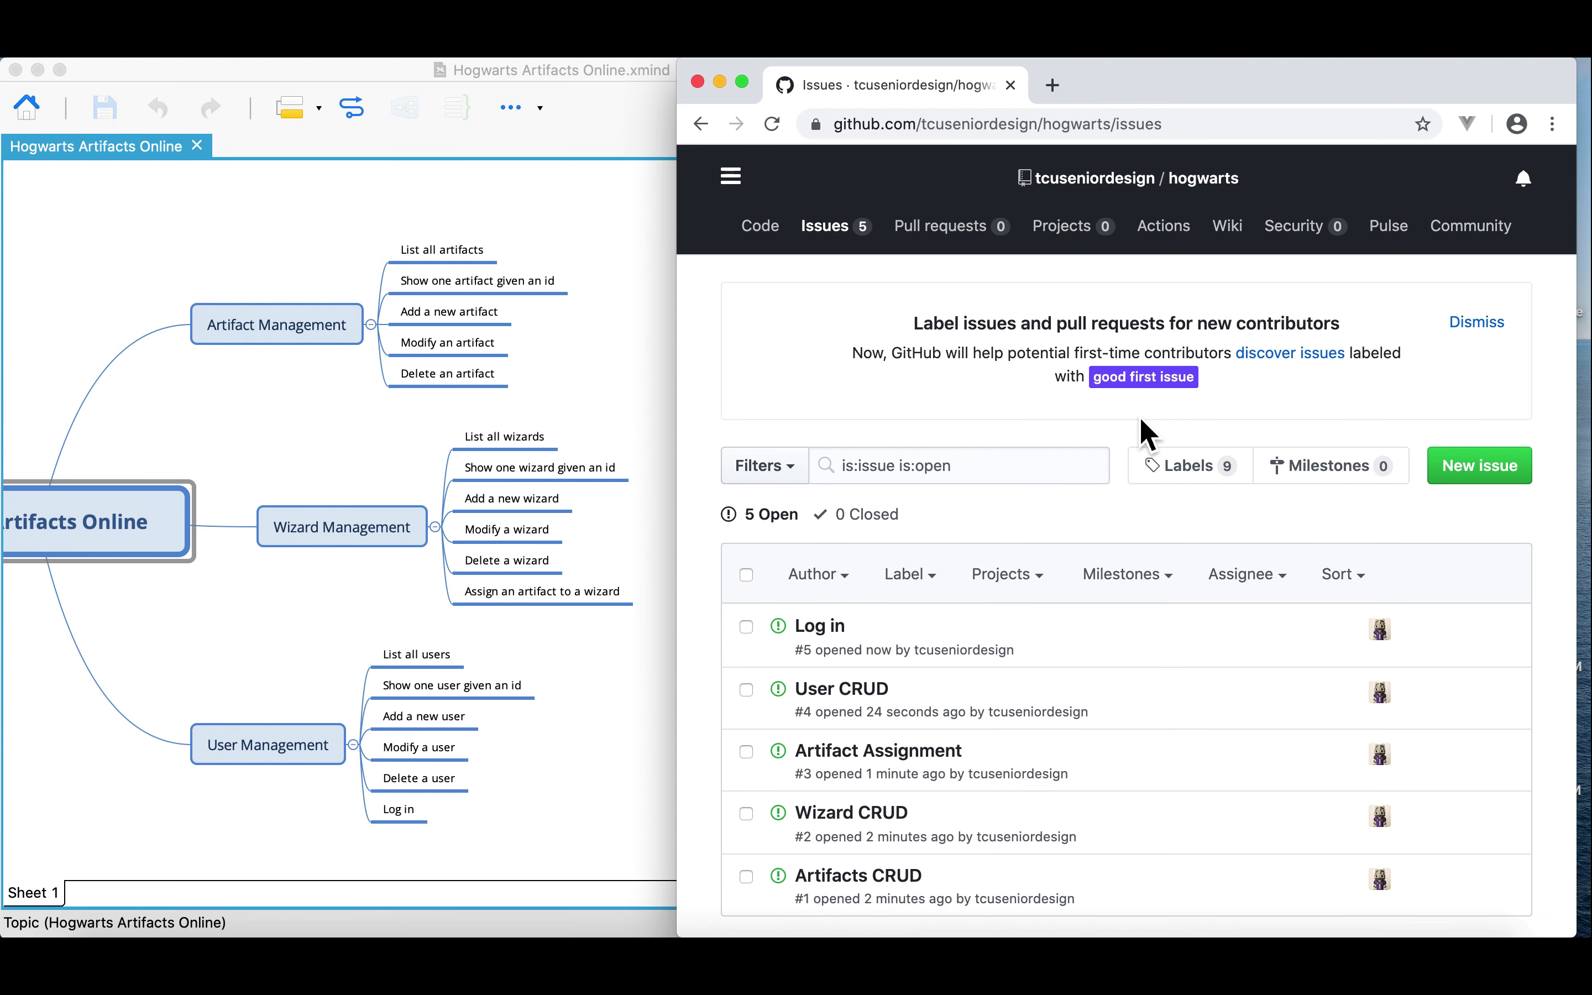
scroll(1143, 423, down, 5)
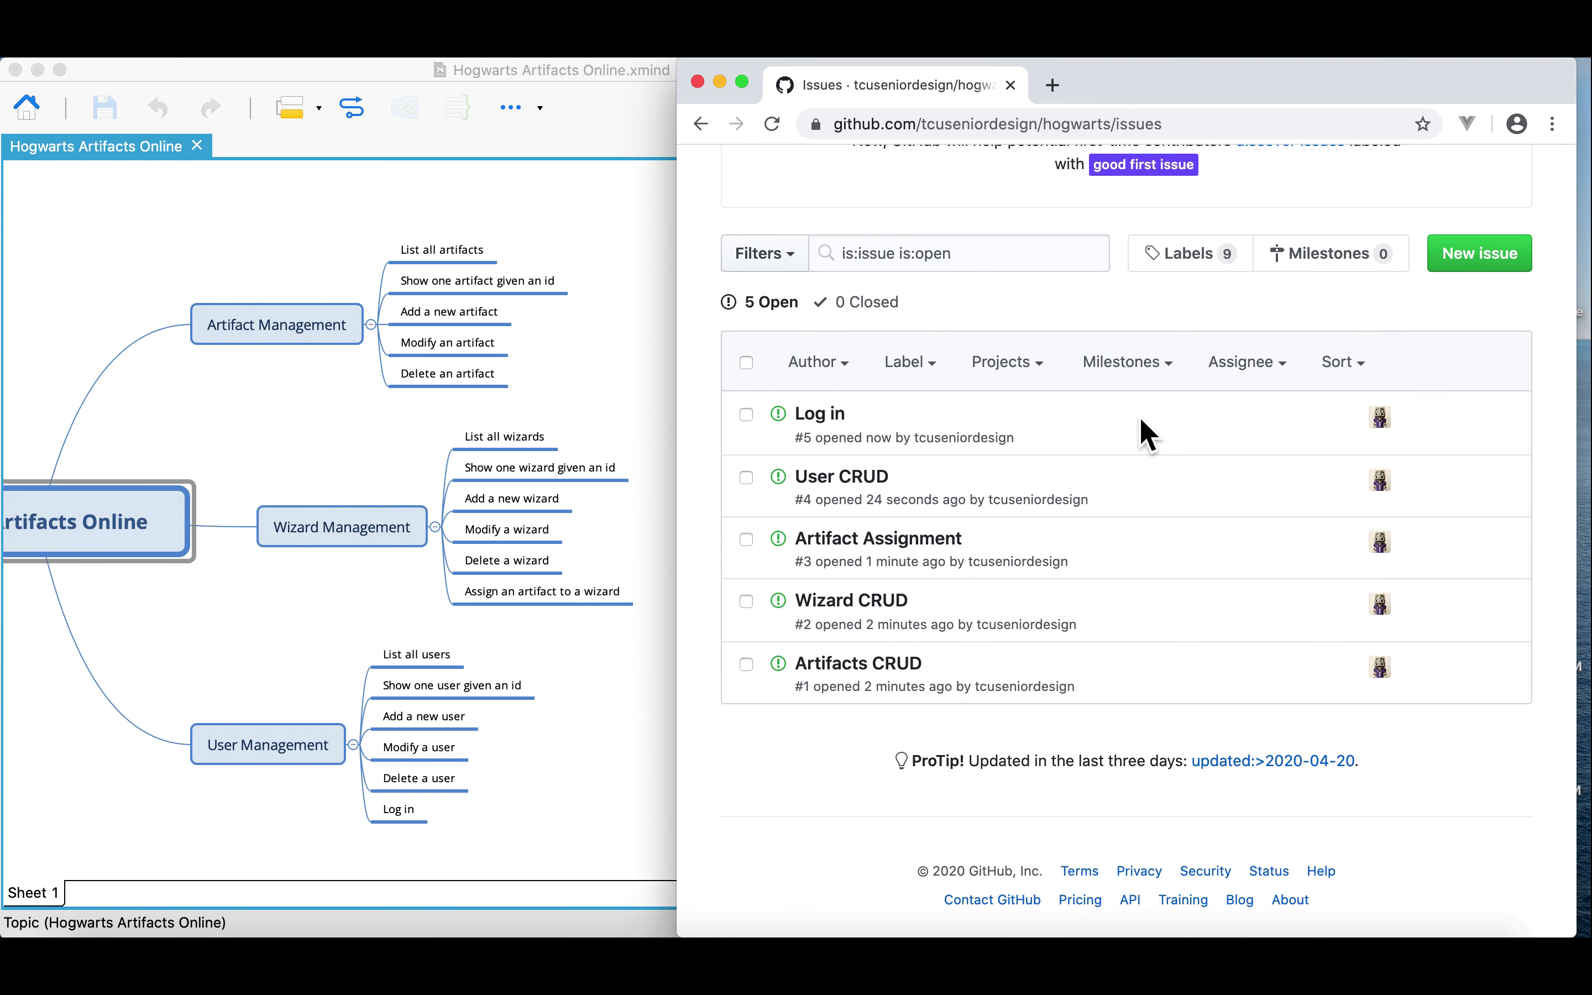